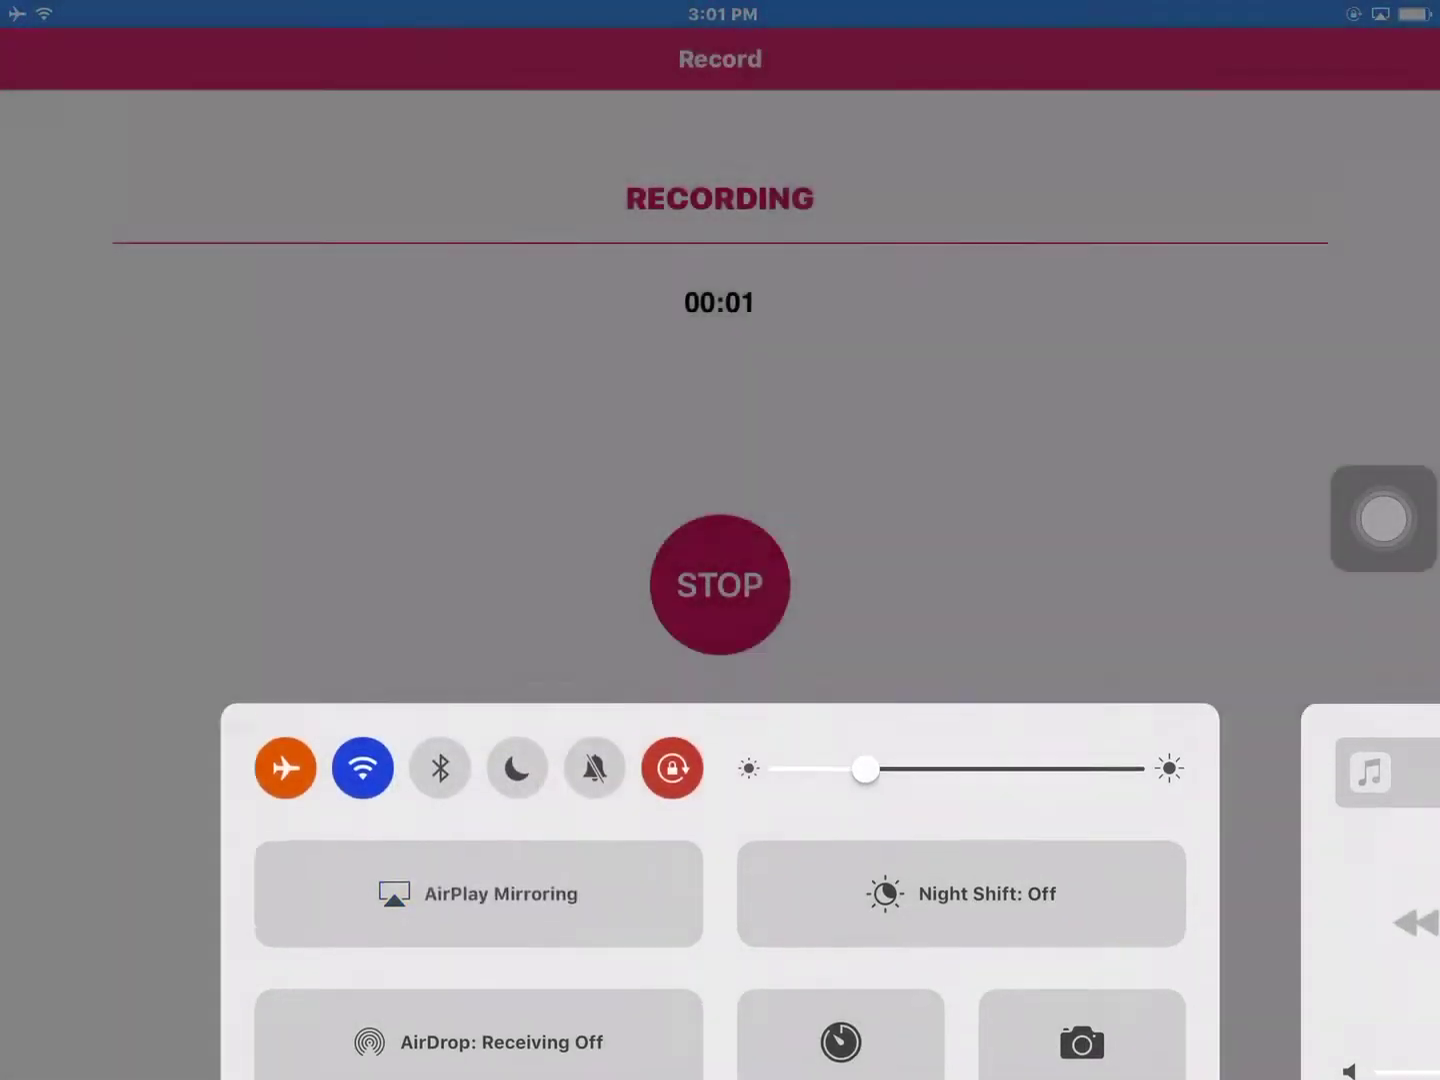
Step: Dismiss Control Centre and leave the recording app for the iPad home screen
left_click(720, 338)
key("Home")
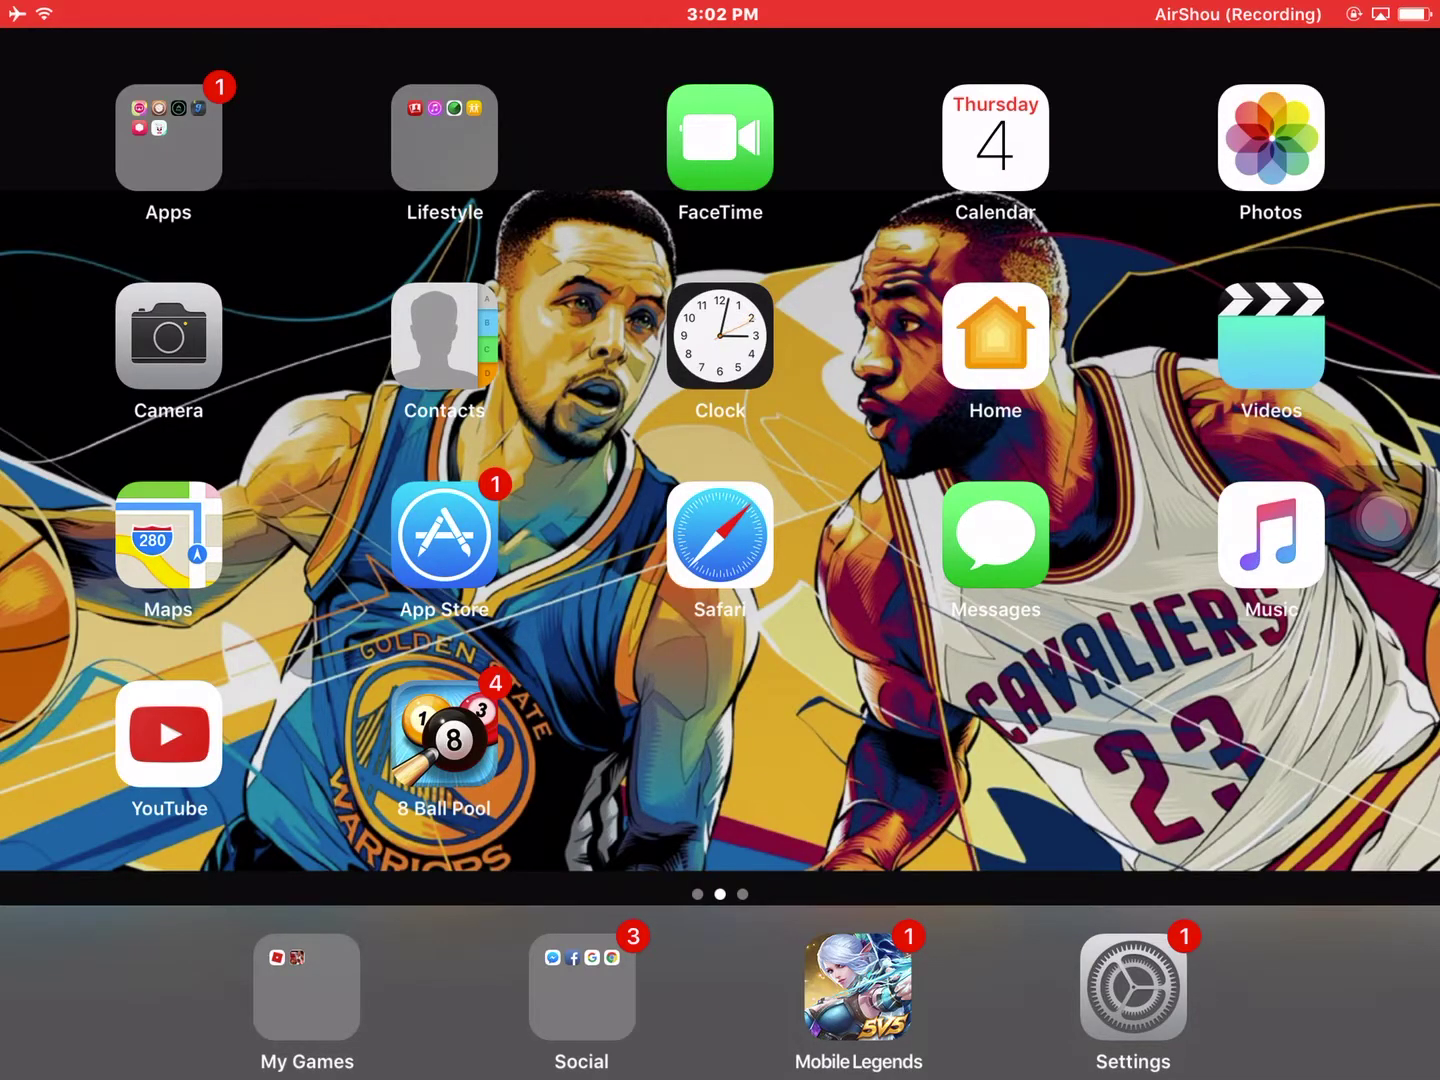
Step: In Safari, replace the FeaturePoints address with tweakboxapp.com and load it
left_click(720, 535)
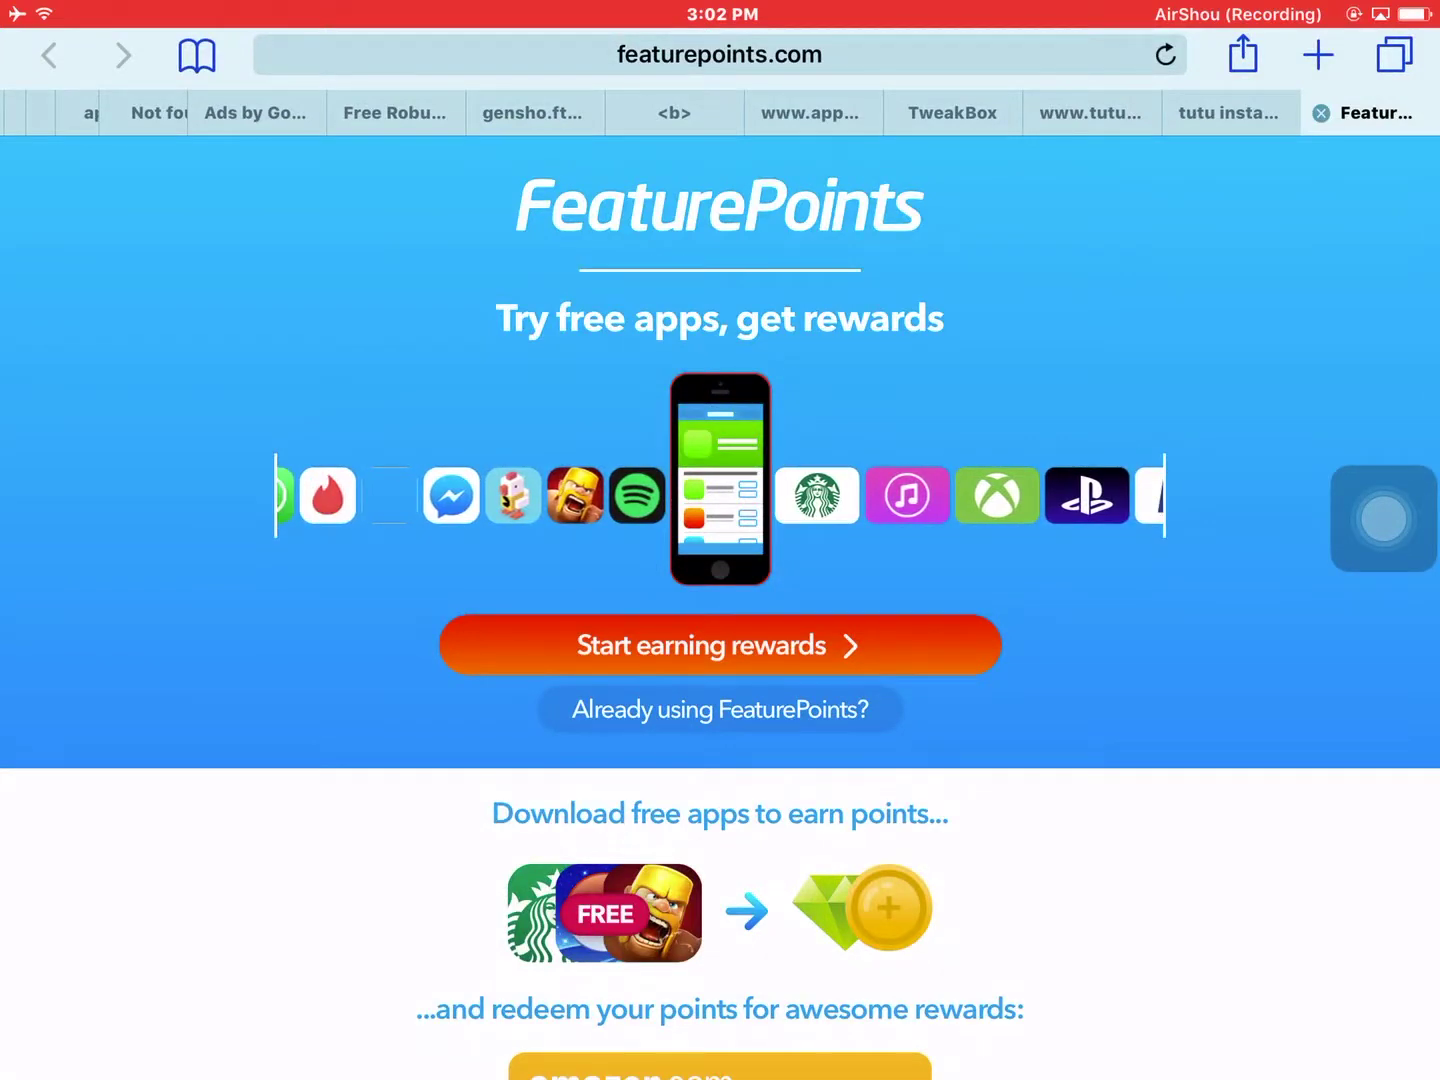
left_click(720, 54)
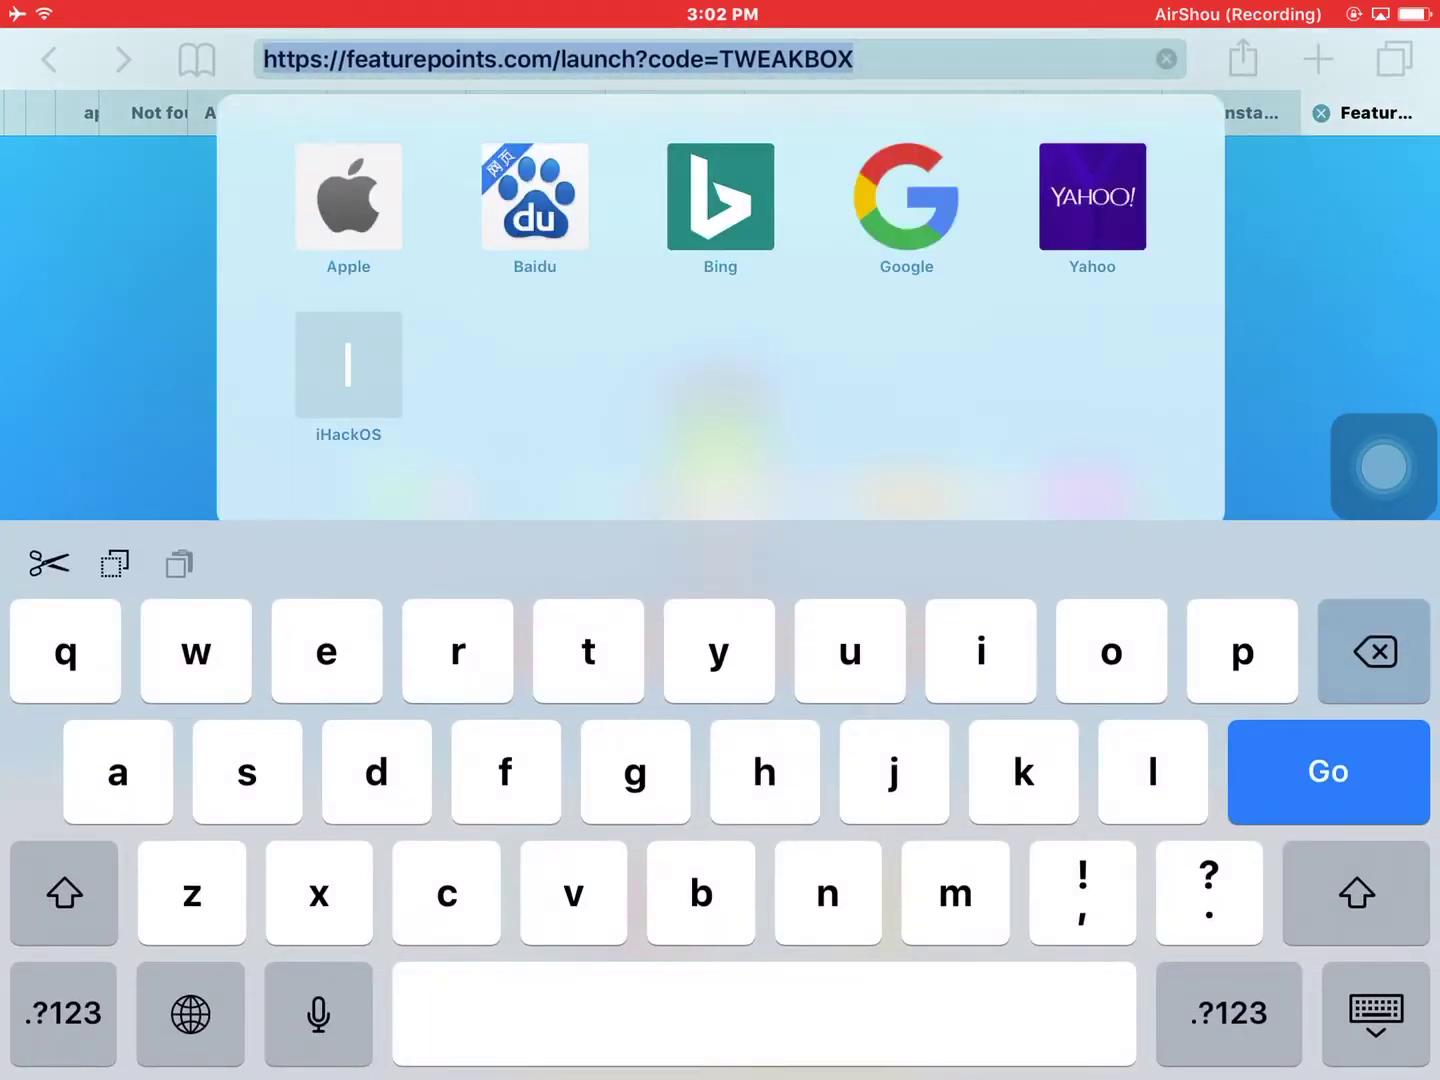
key("Return")
left_click(720, 58)
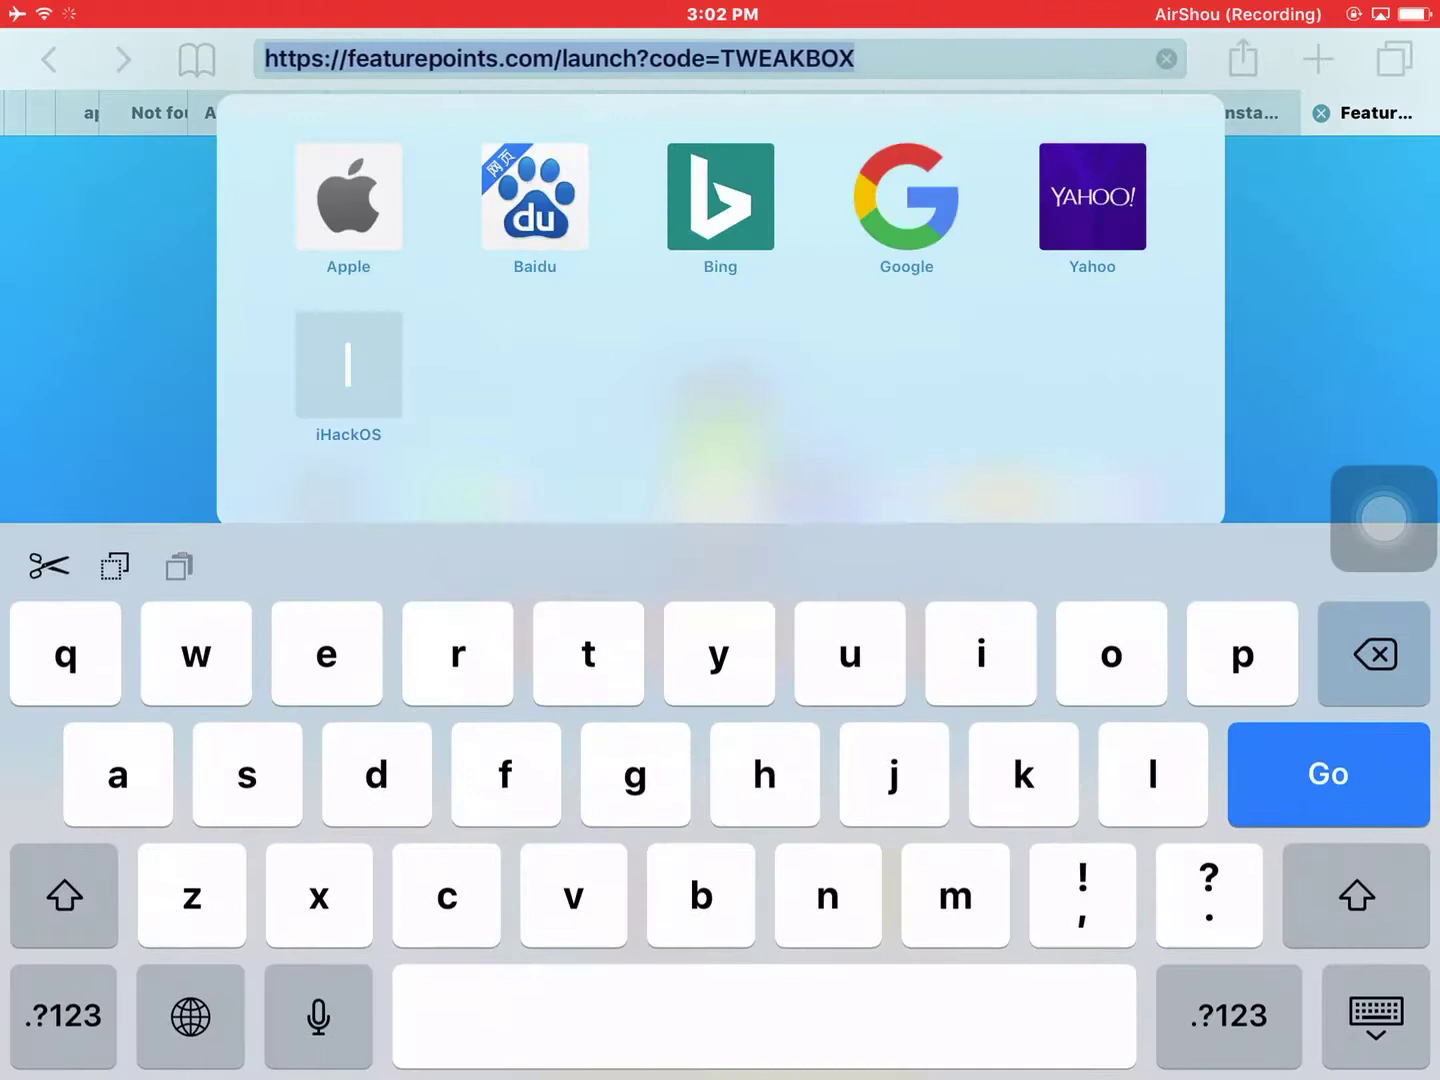
key("BackSpace")
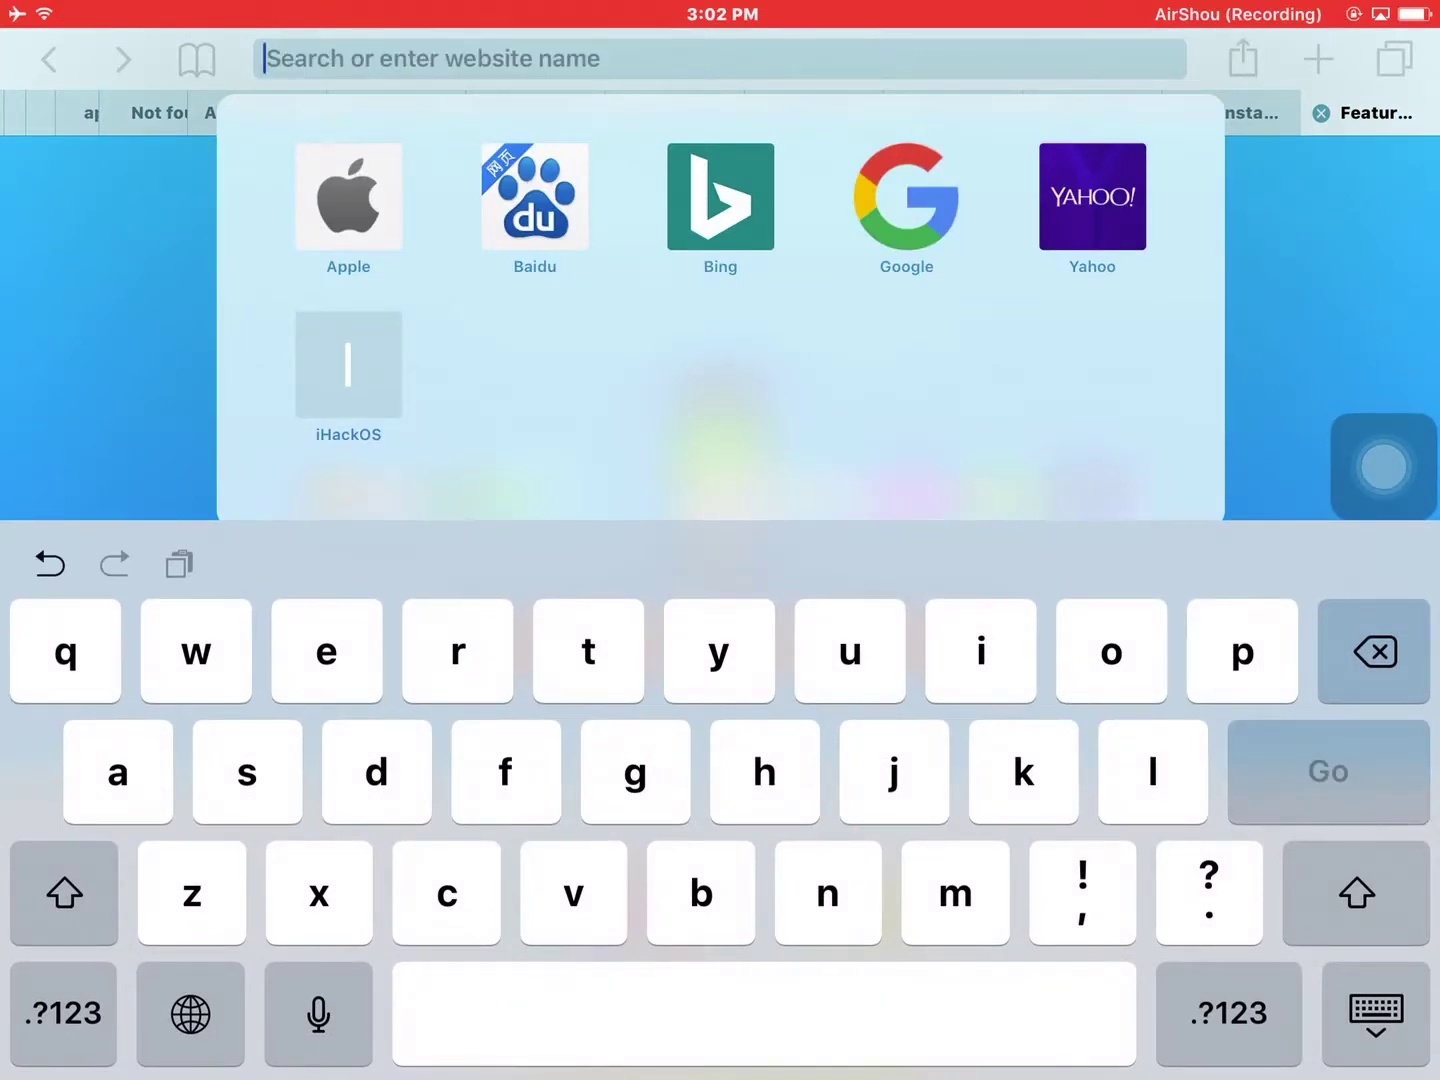
type("tweak")
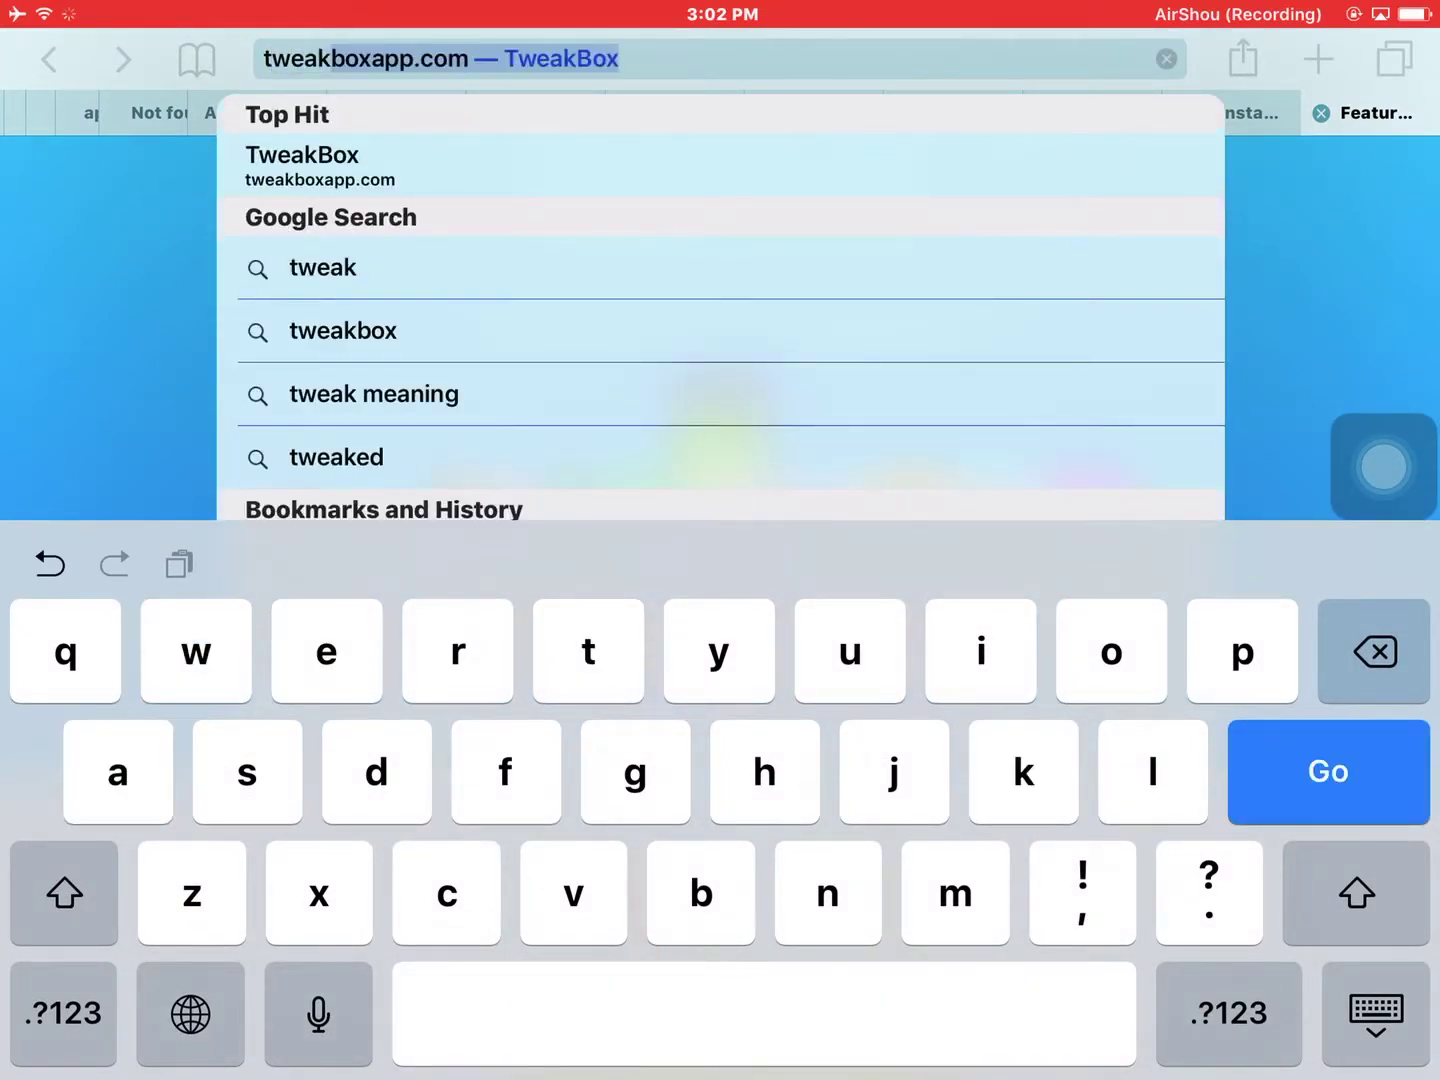
type("box")
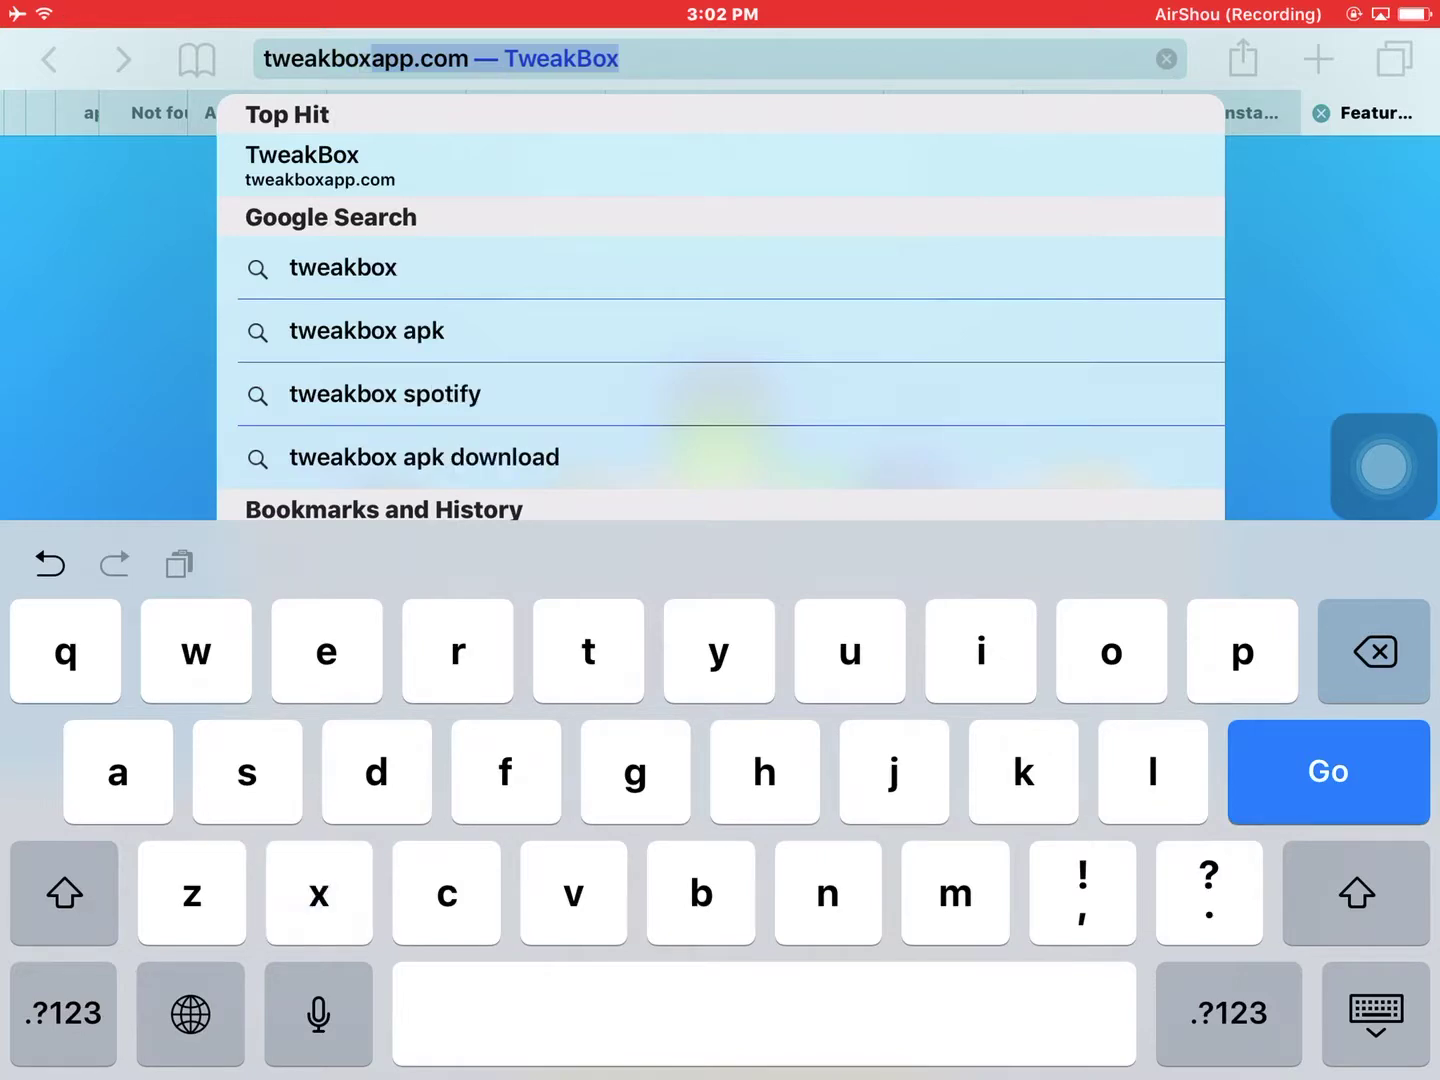
type("app.c")
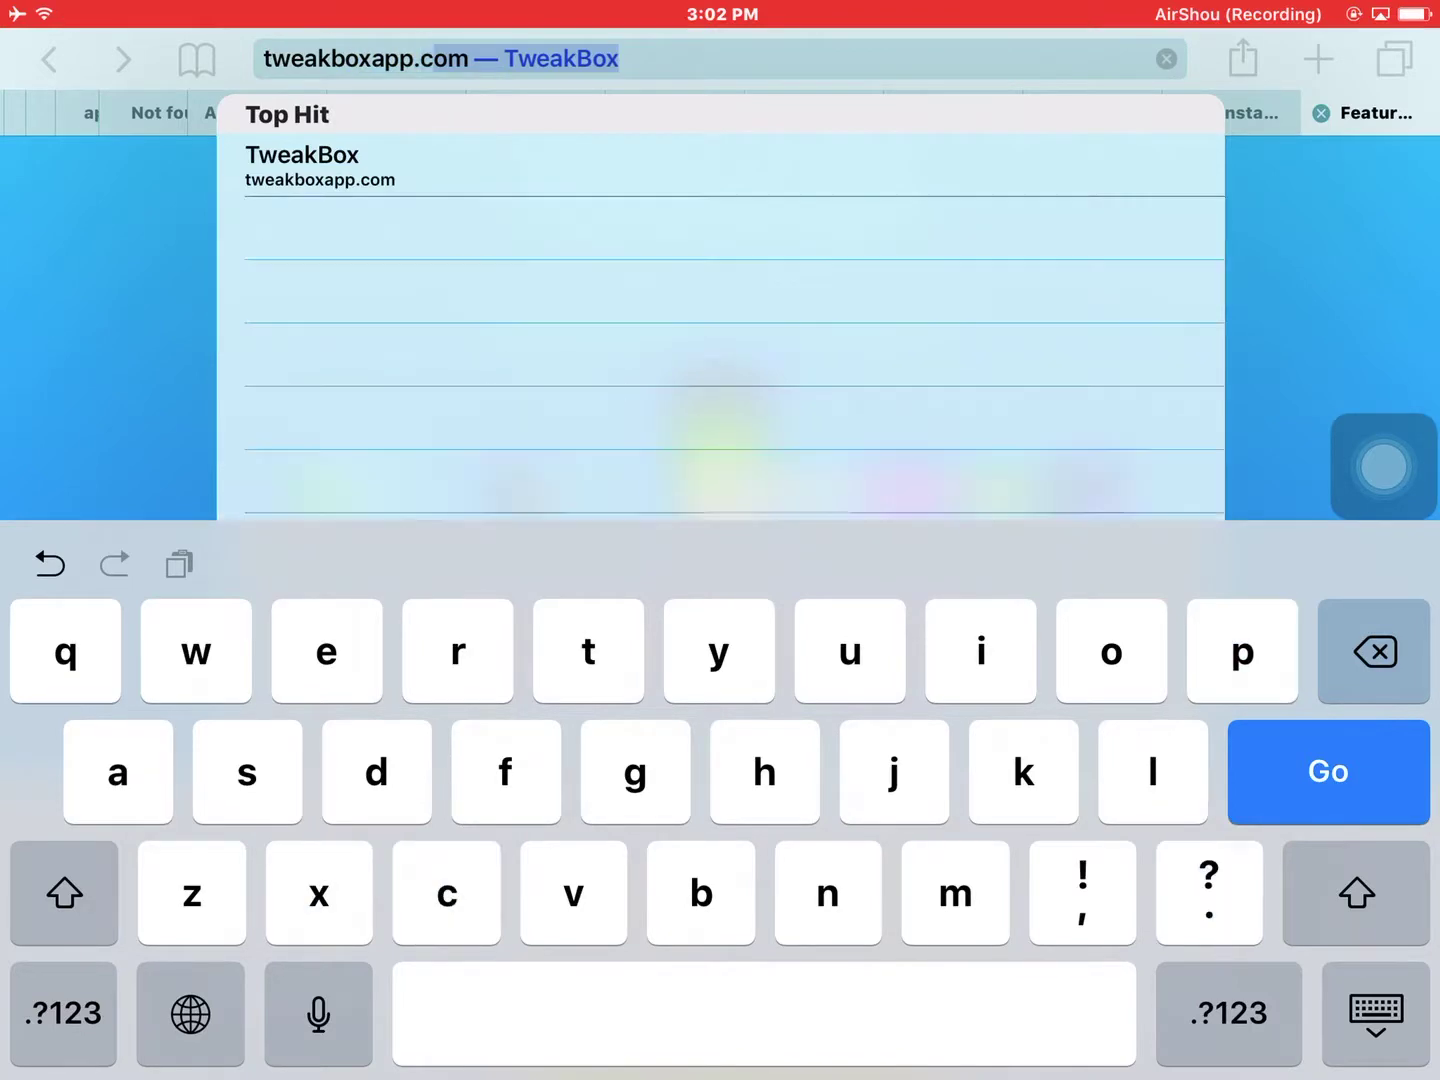
type("om")
key("Return")
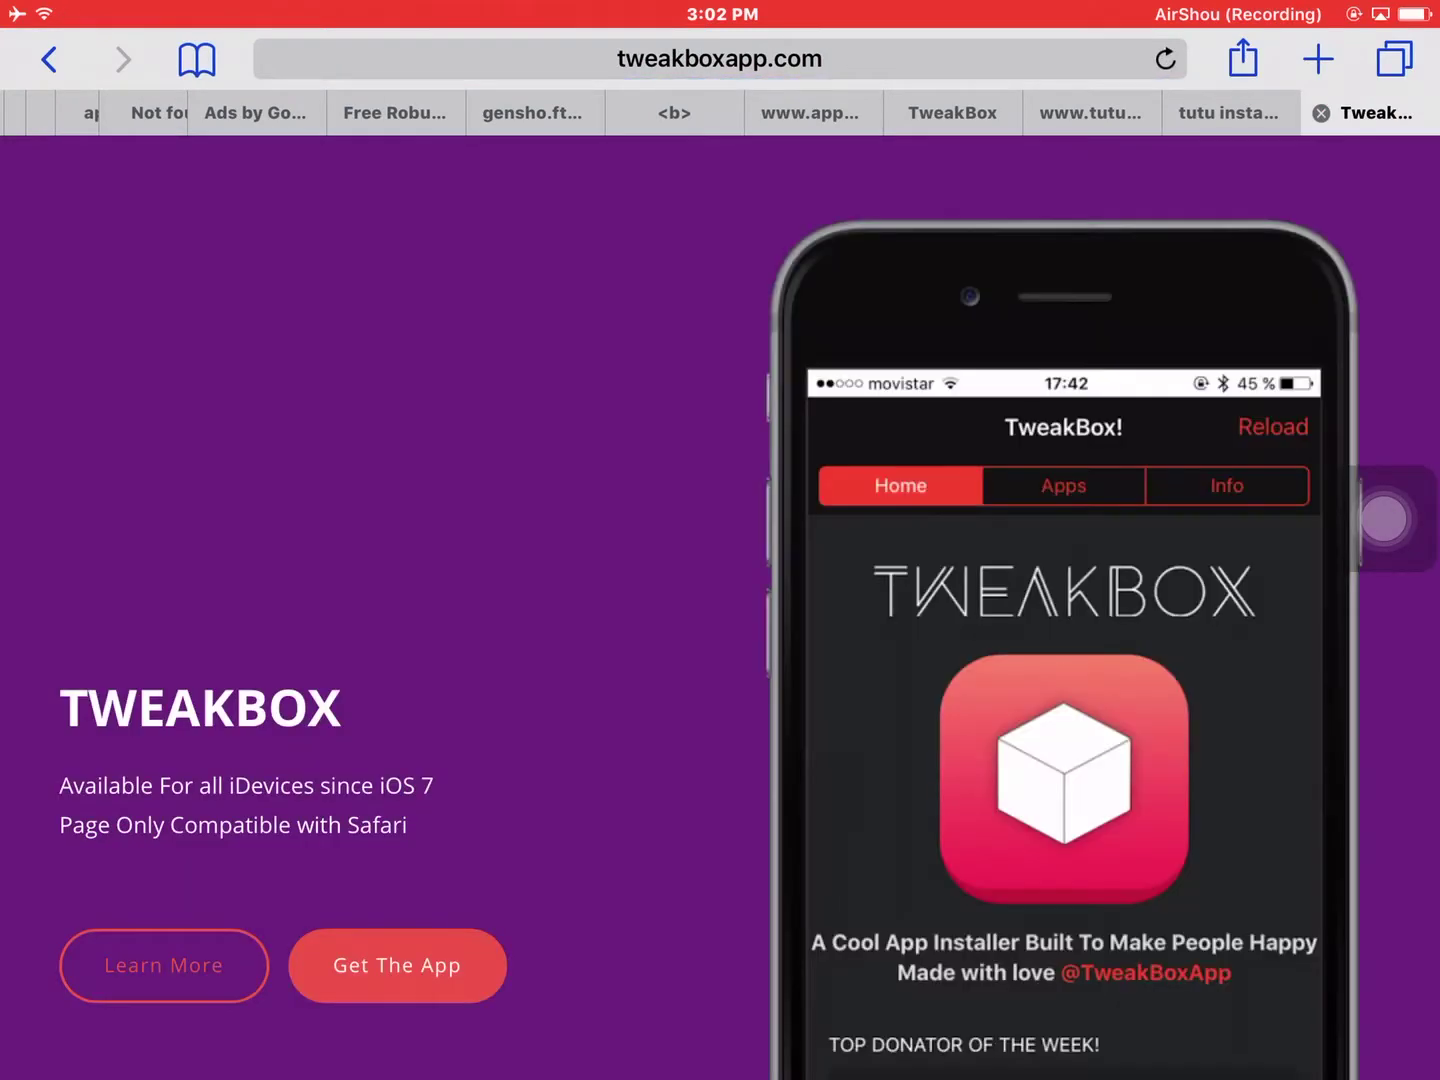
scroll(720, 562, "down", 2)
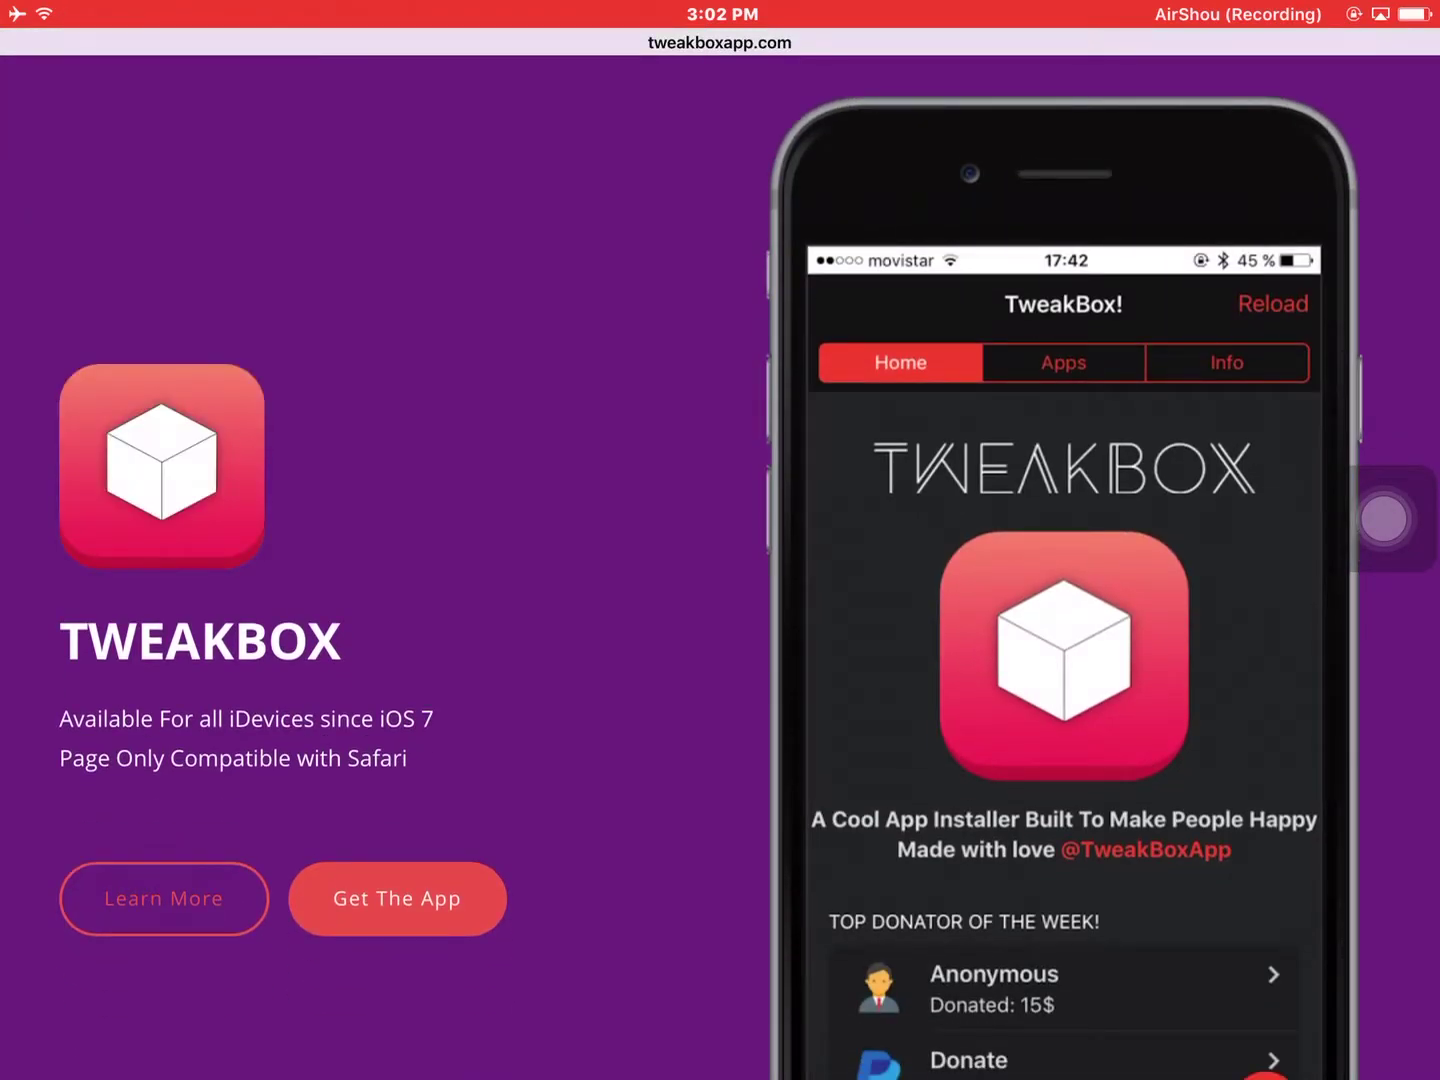
scroll(721, 562, "down", 3)
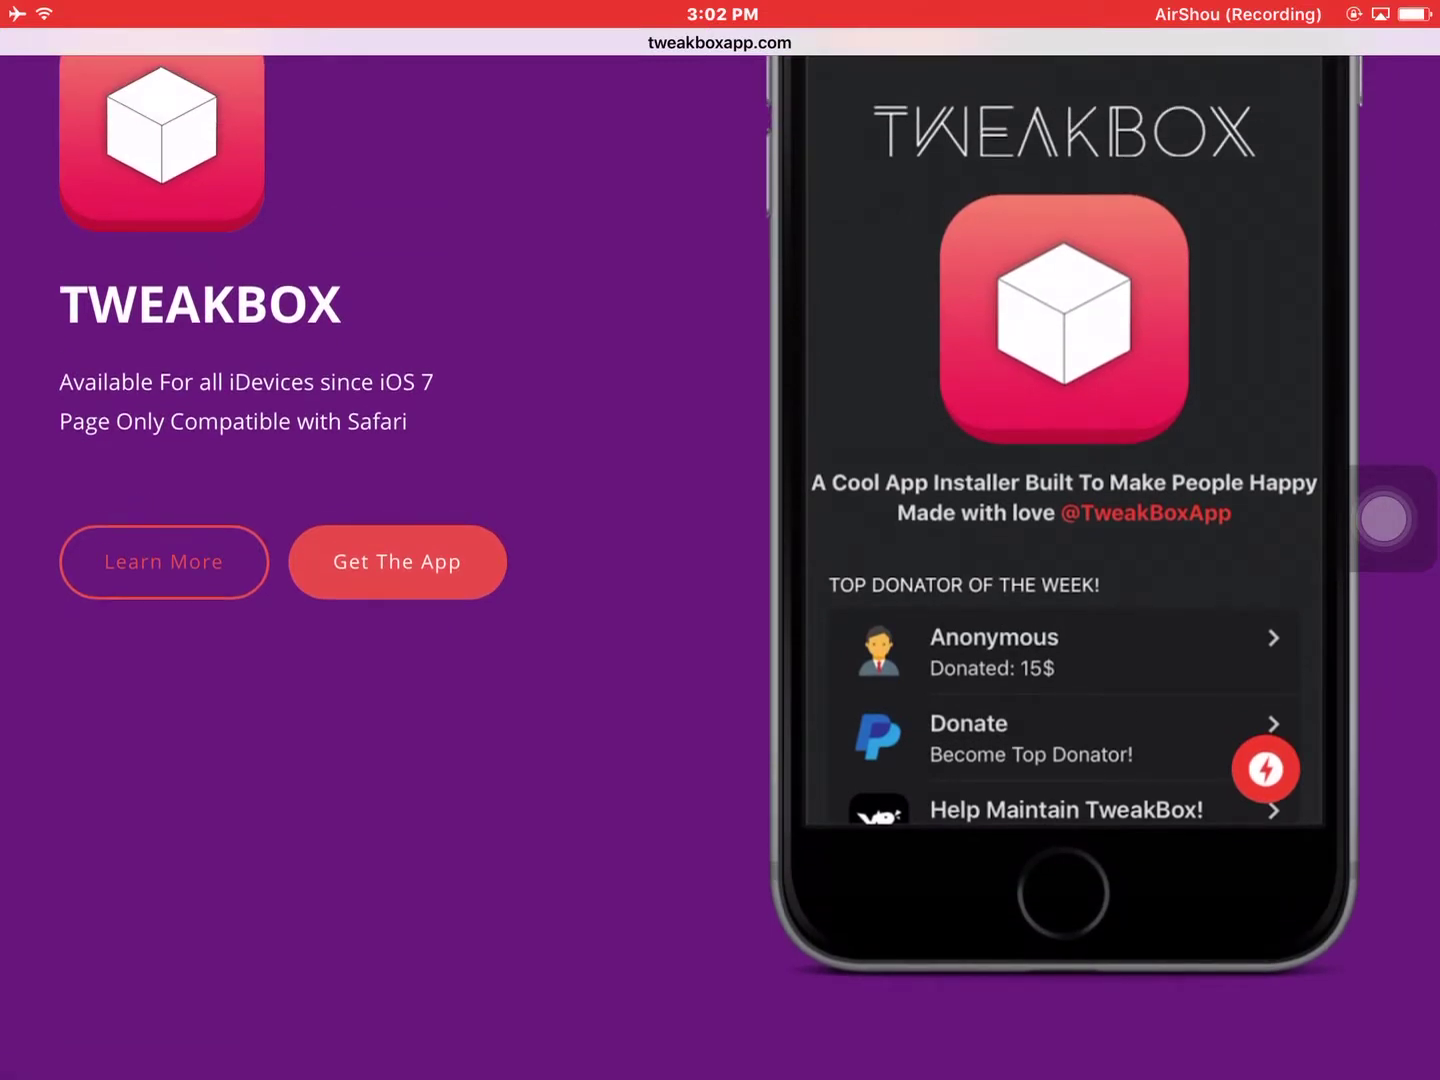
scroll(720, 540, "up", 1)
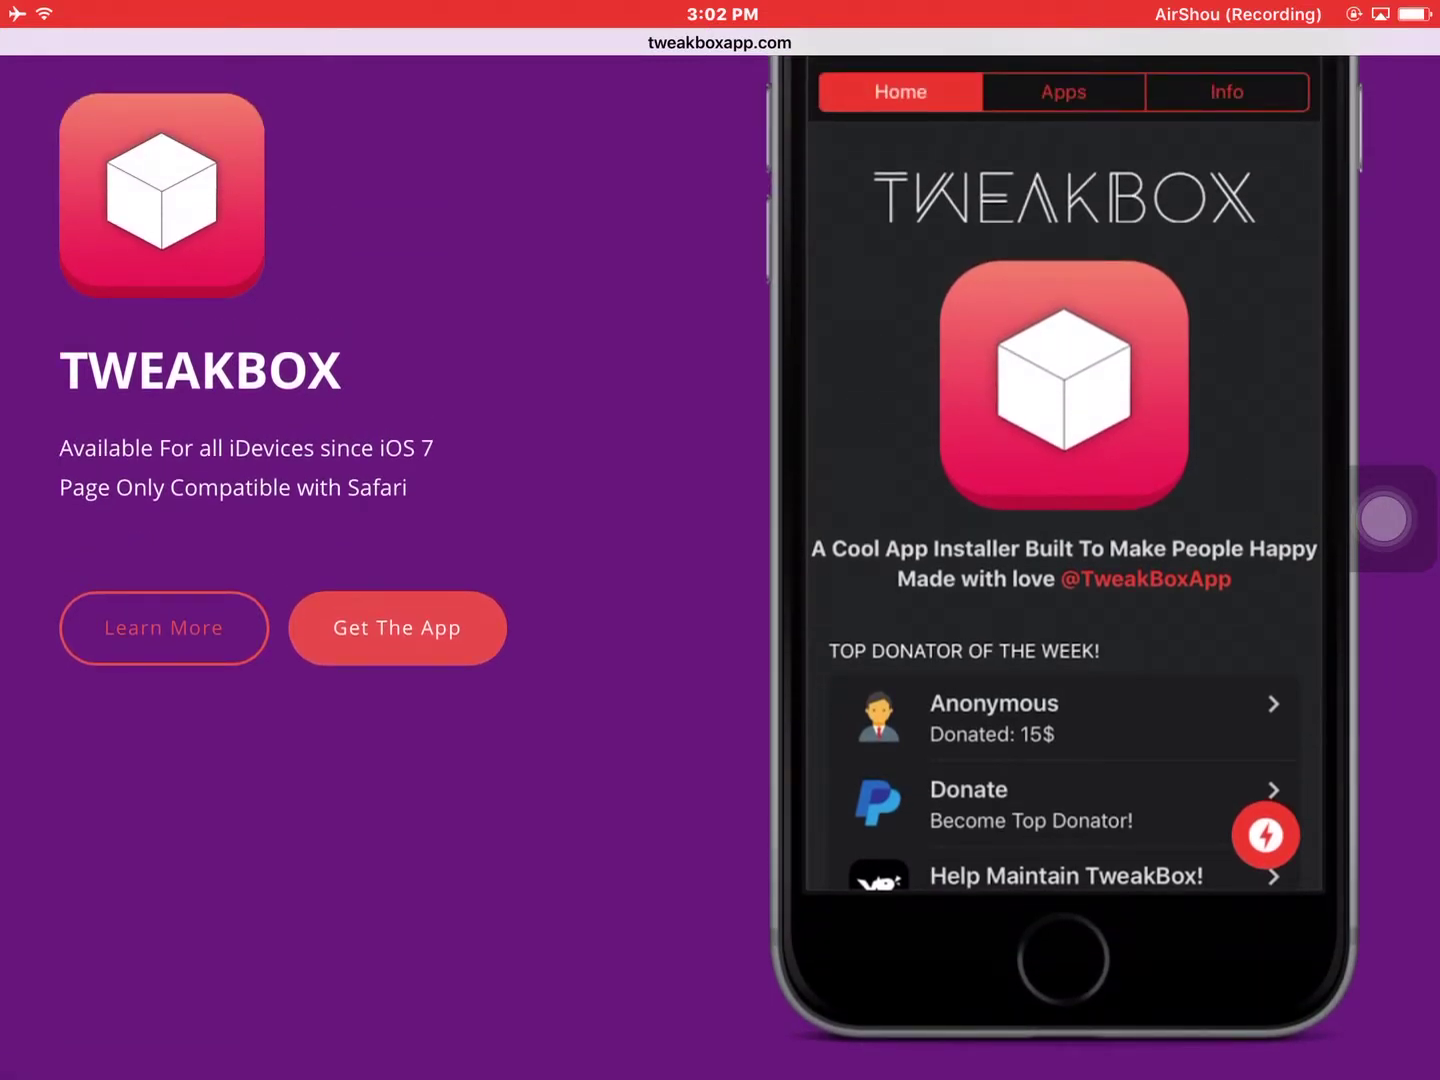
Step: Exit the TweakBox web page in Safari to the home screen
key("super")
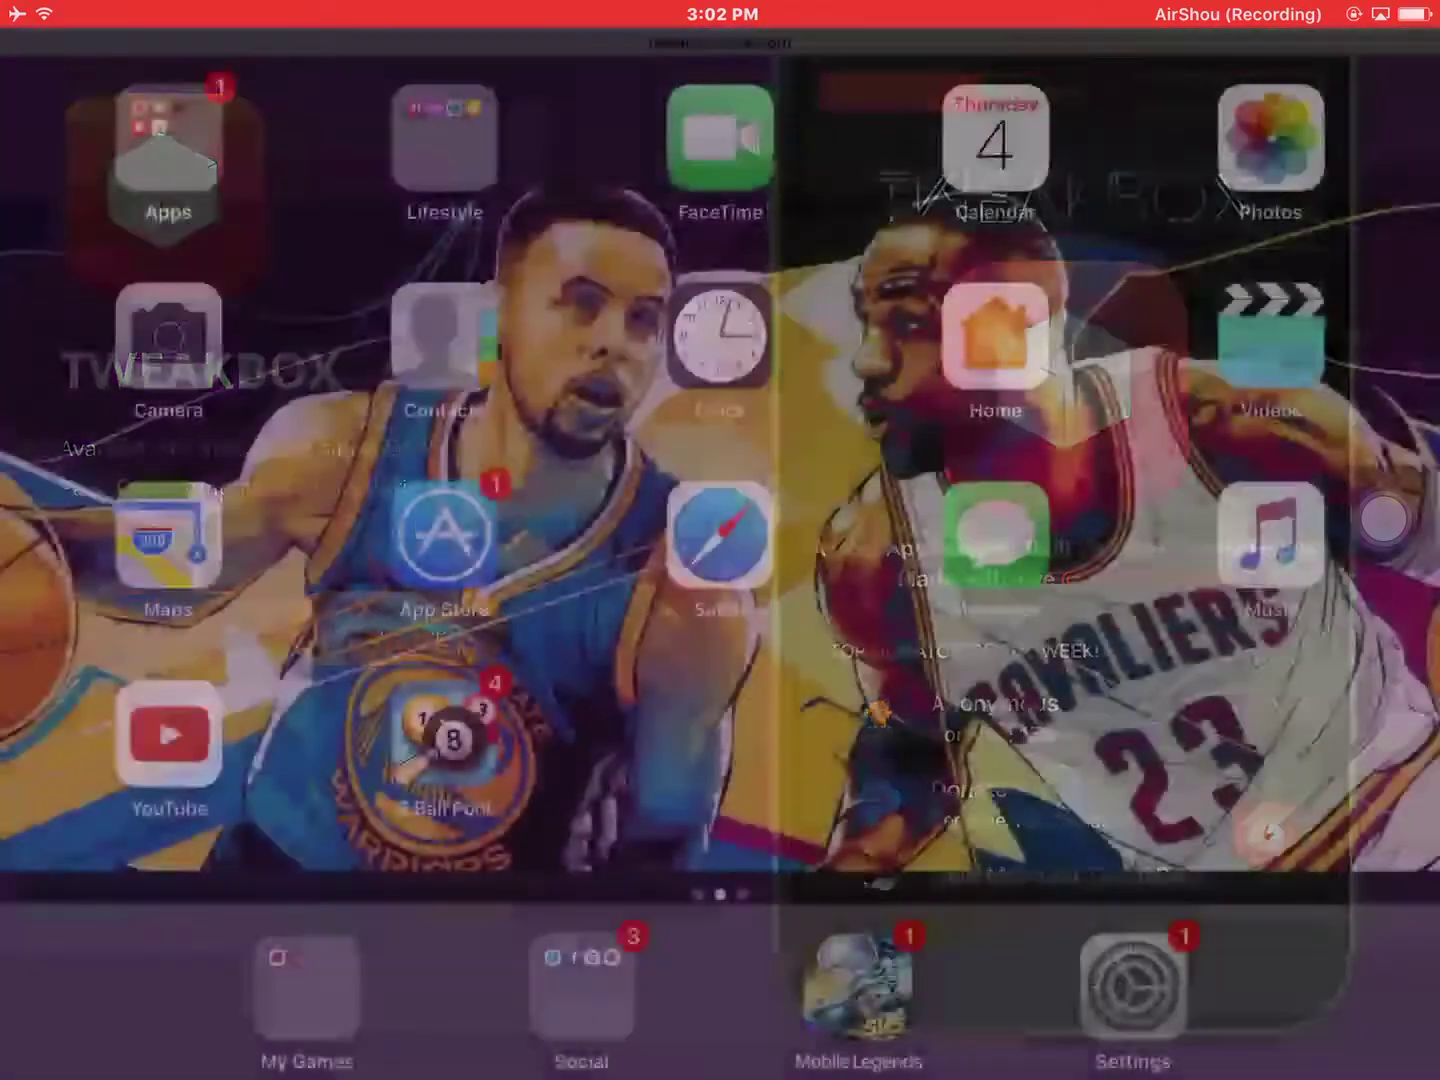
Step: Confirm the TweakBox profile is Verified under Profiles & Device Management, then exit Settings
left_click(1140, 981)
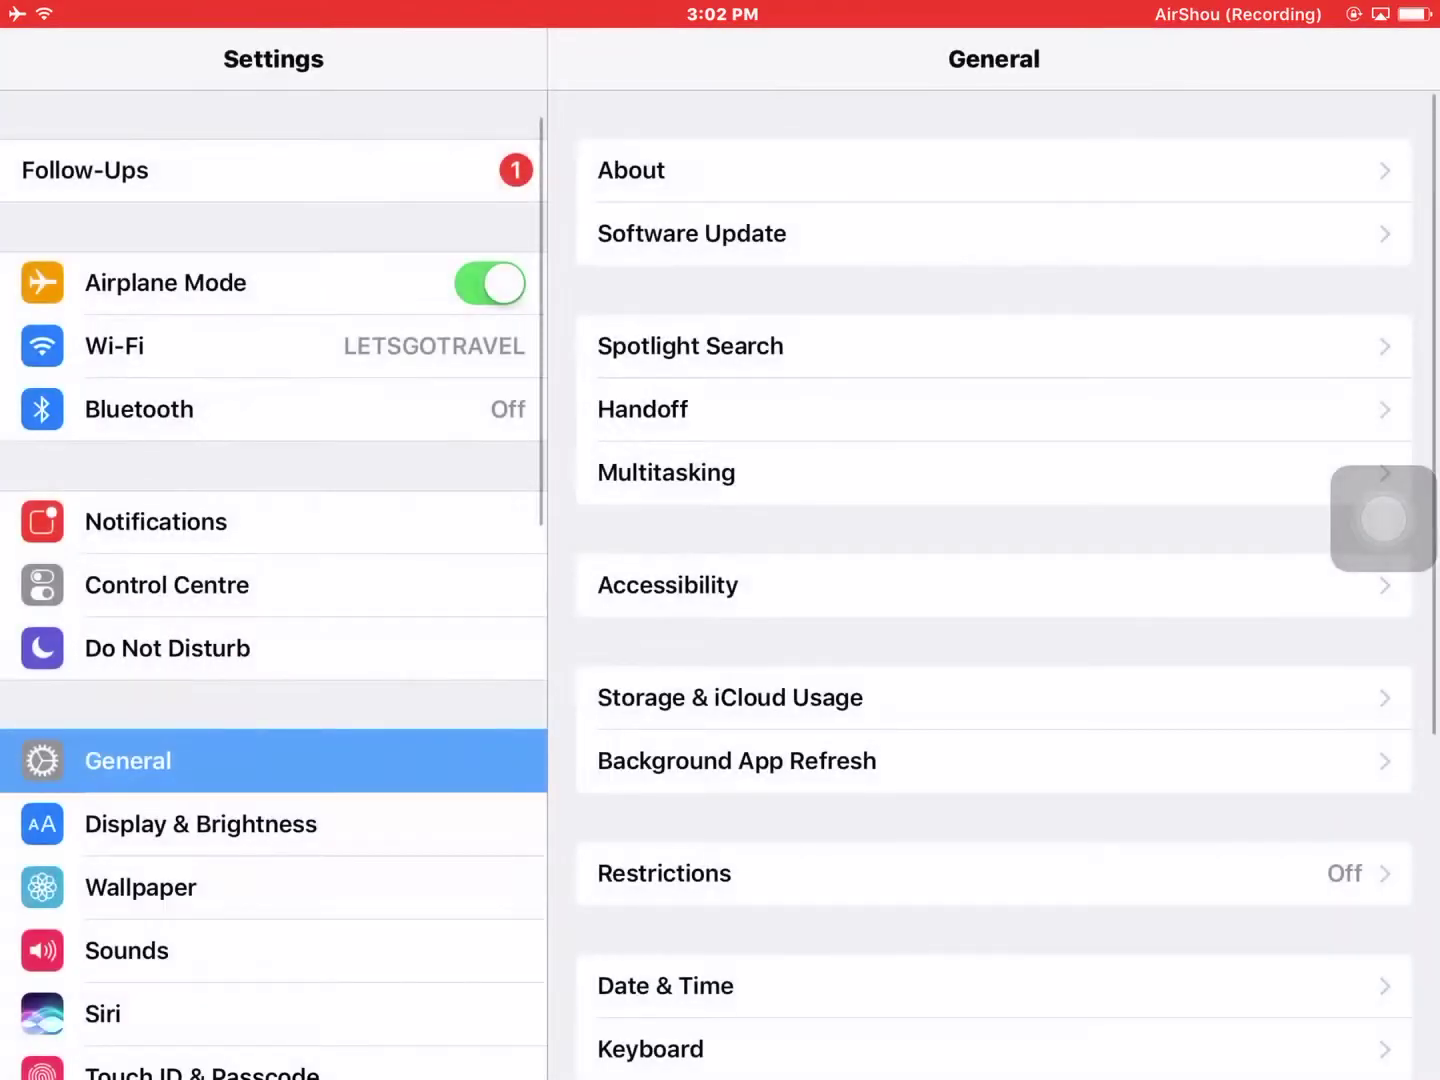
scroll(994, 585, "down", 5)
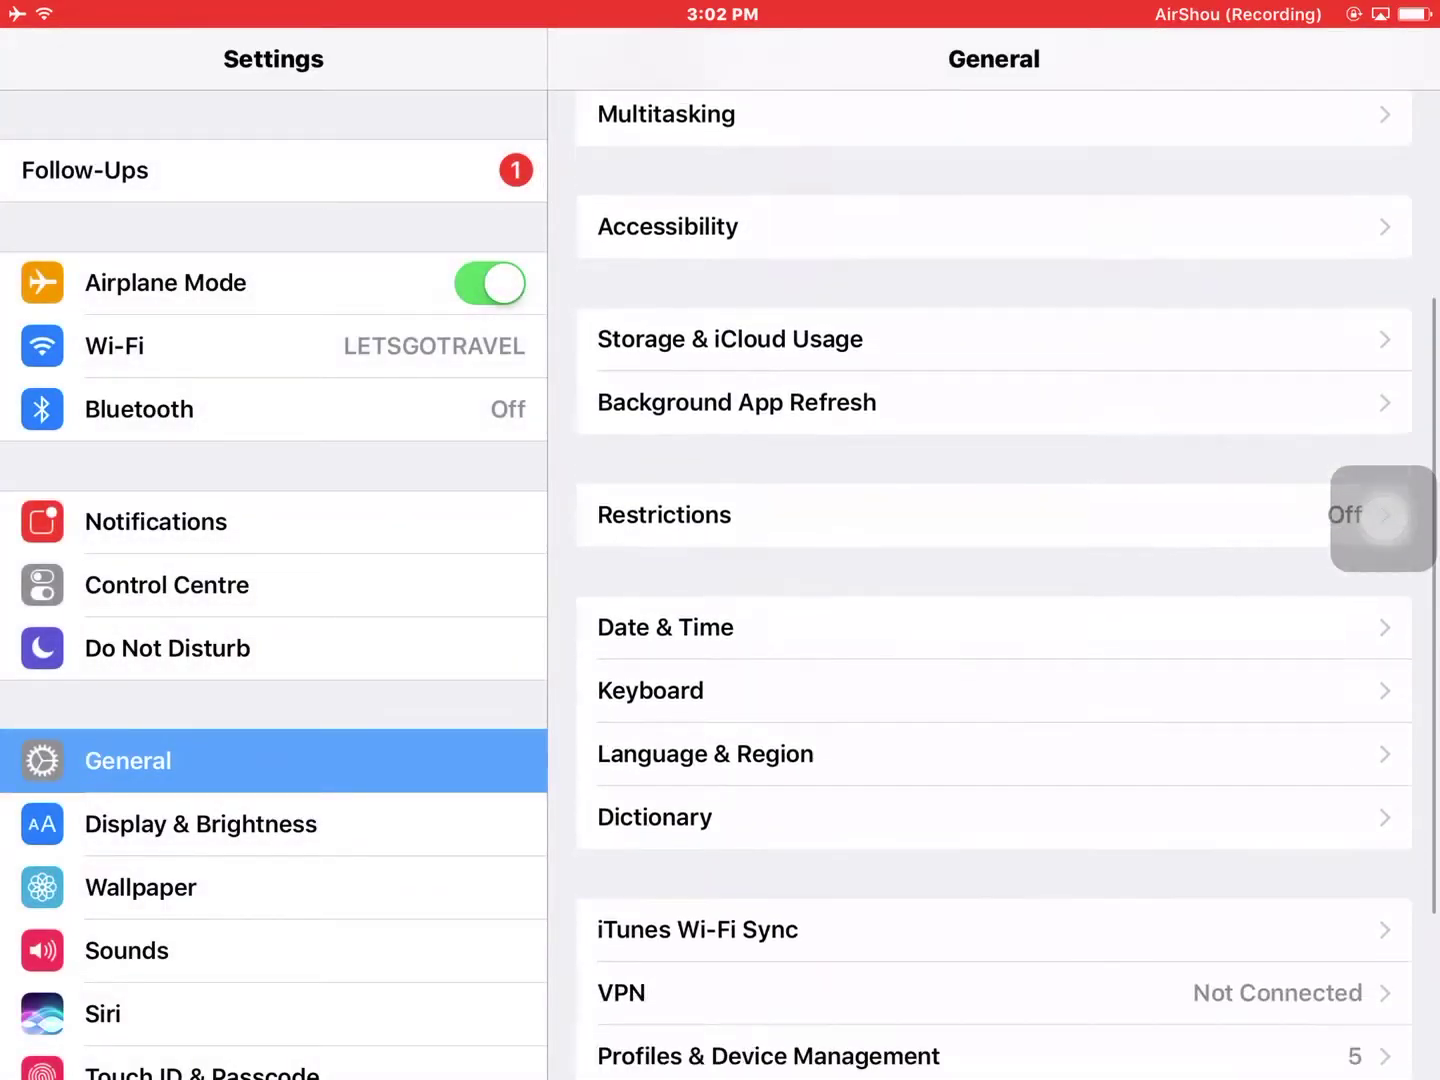
left_click(772, 909)
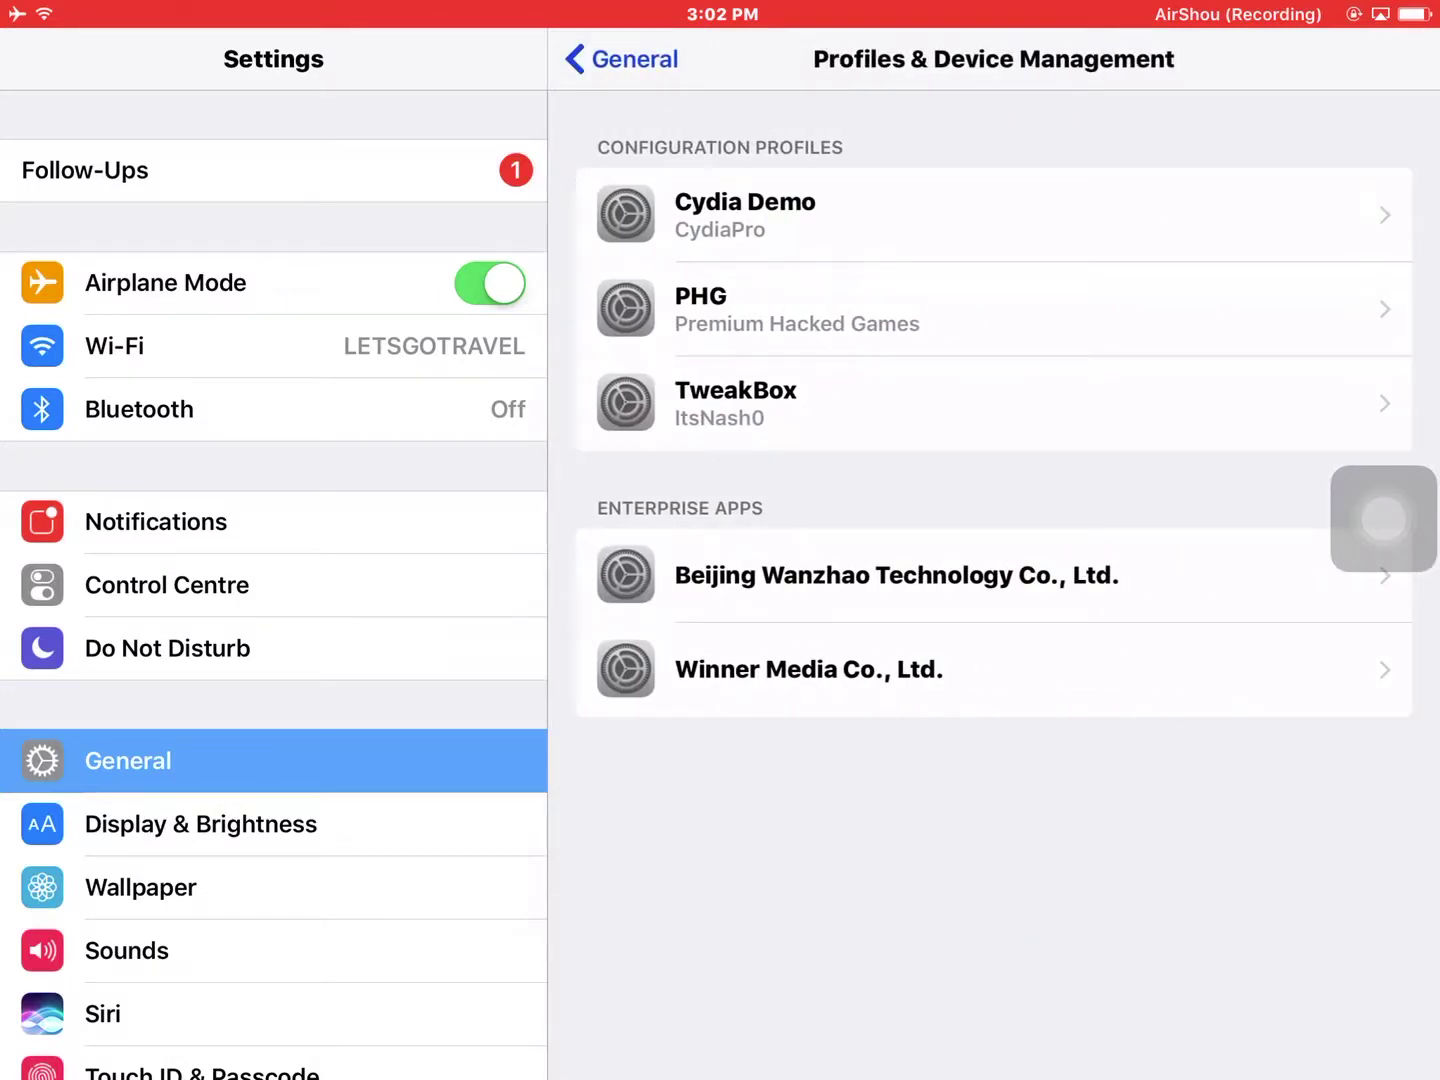
left_click(994, 403)
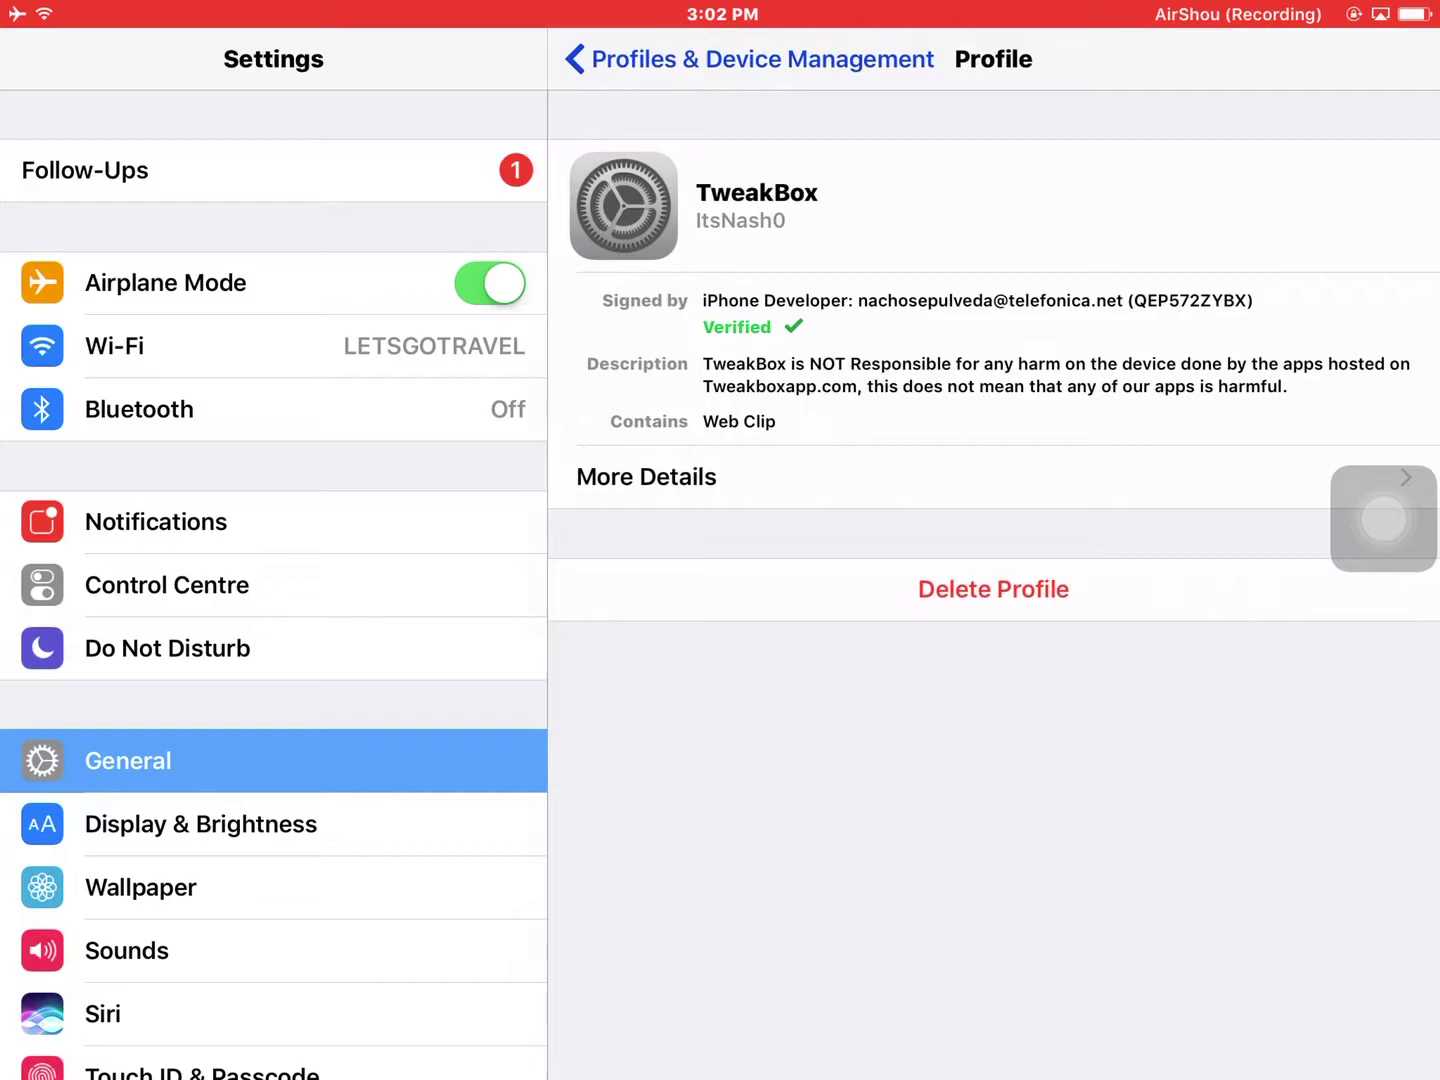
left_click(749, 58)
key("super+h")
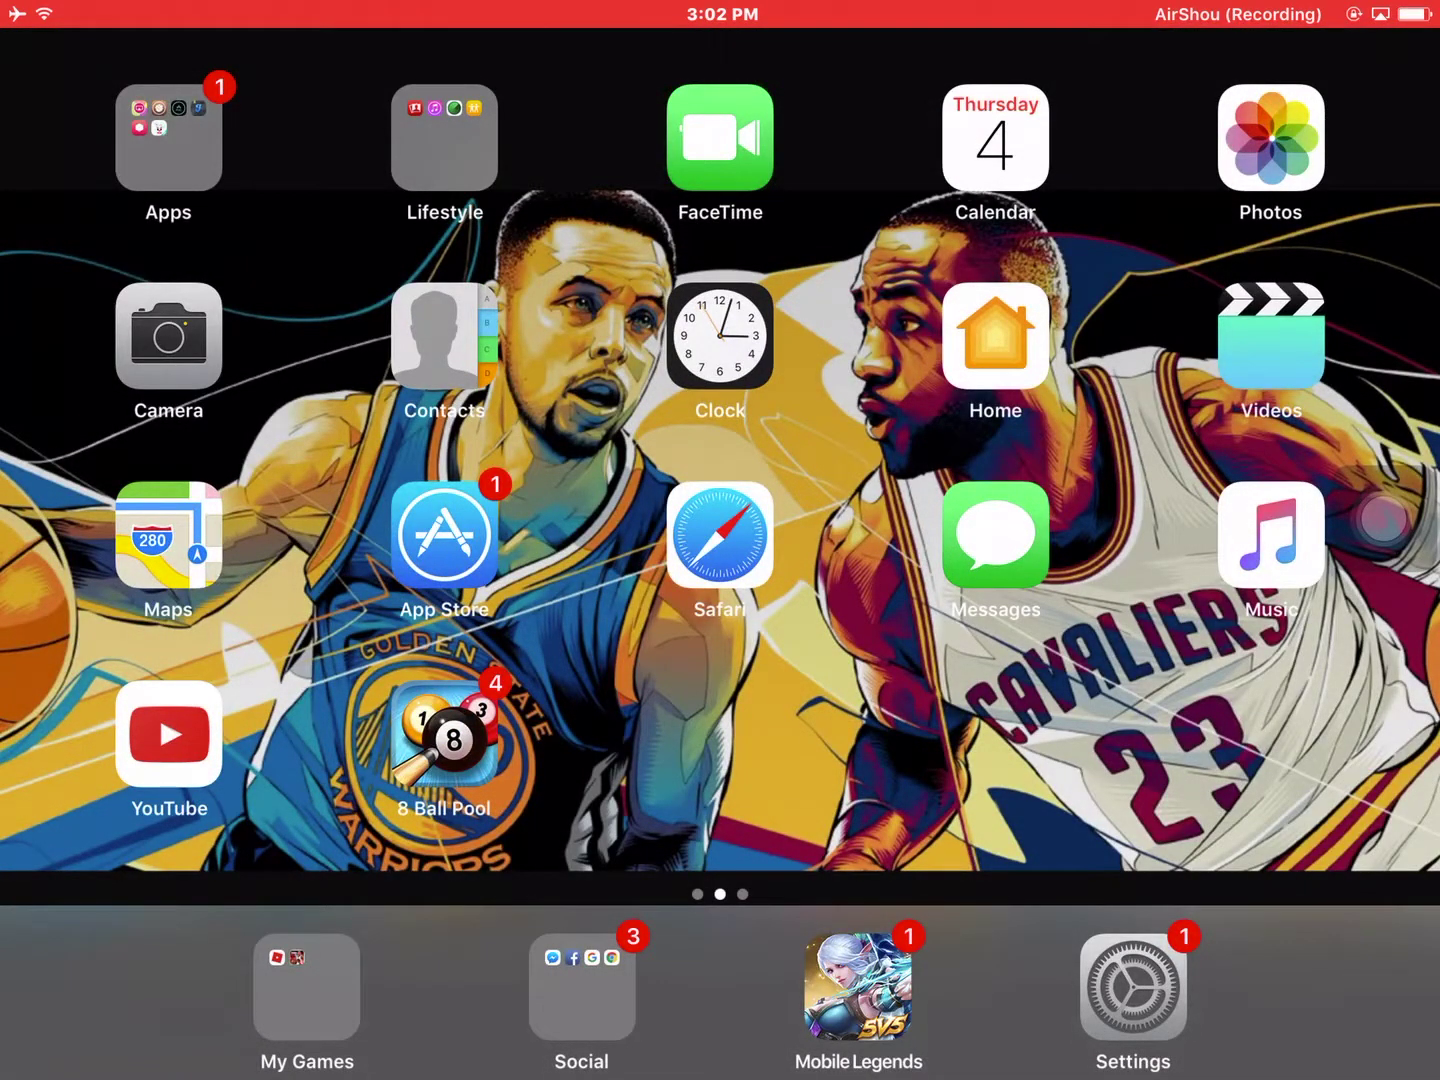
Step: Launch TweakBox from the Apps folder and switch to its Apps section
left_click(168, 138)
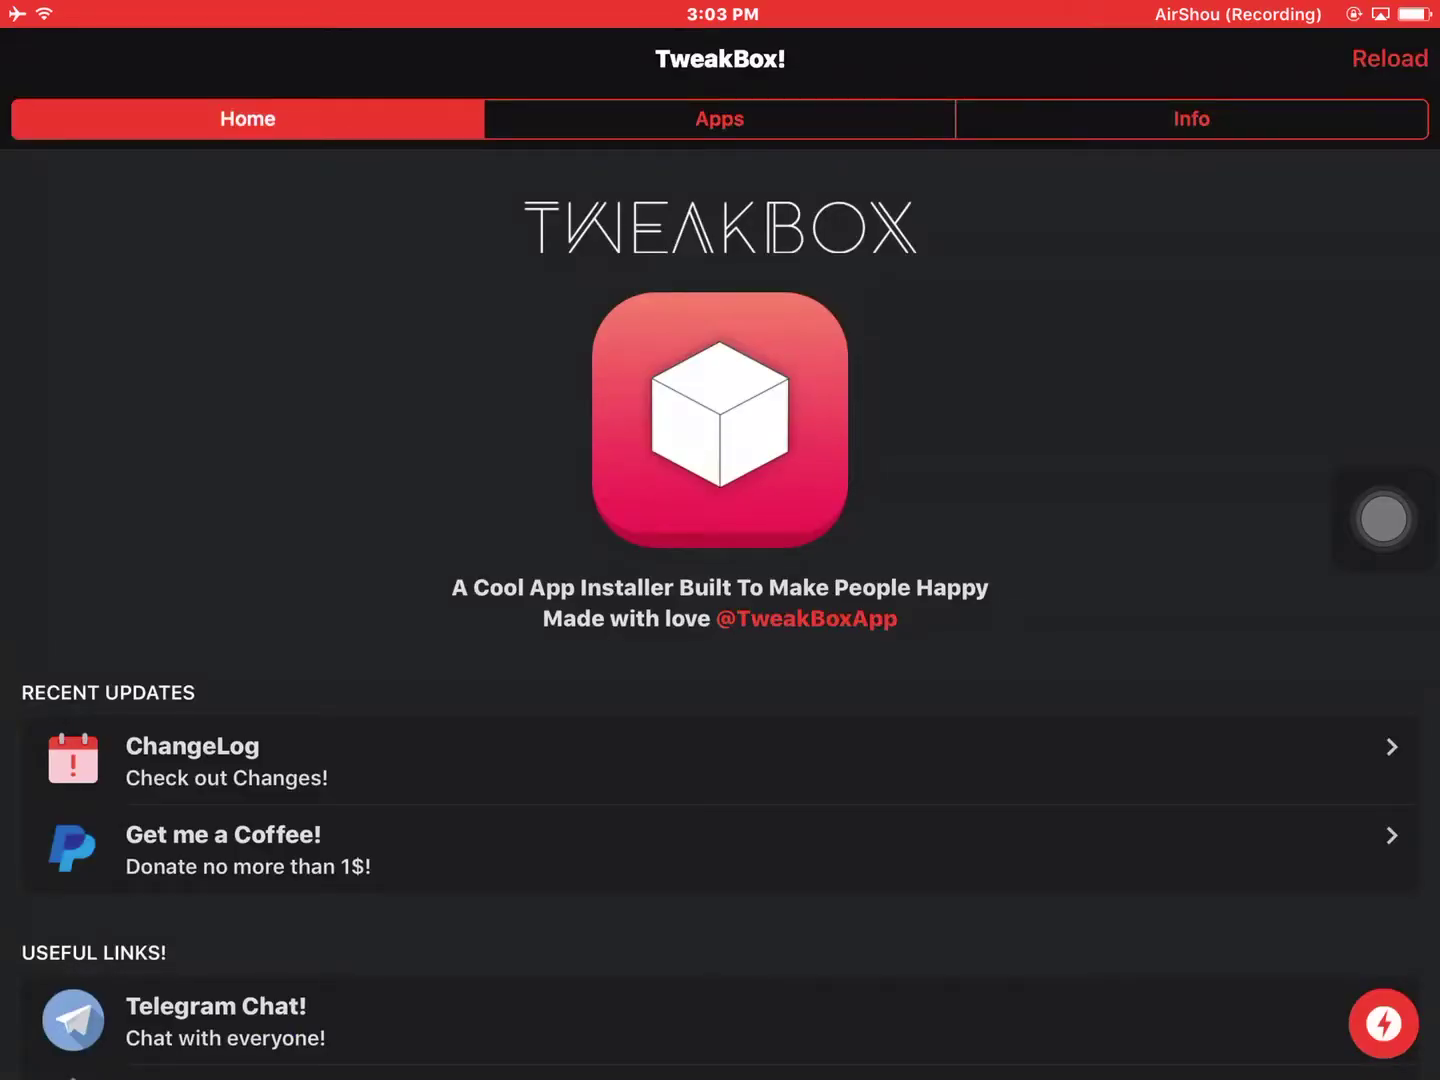
left_click(719, 119)
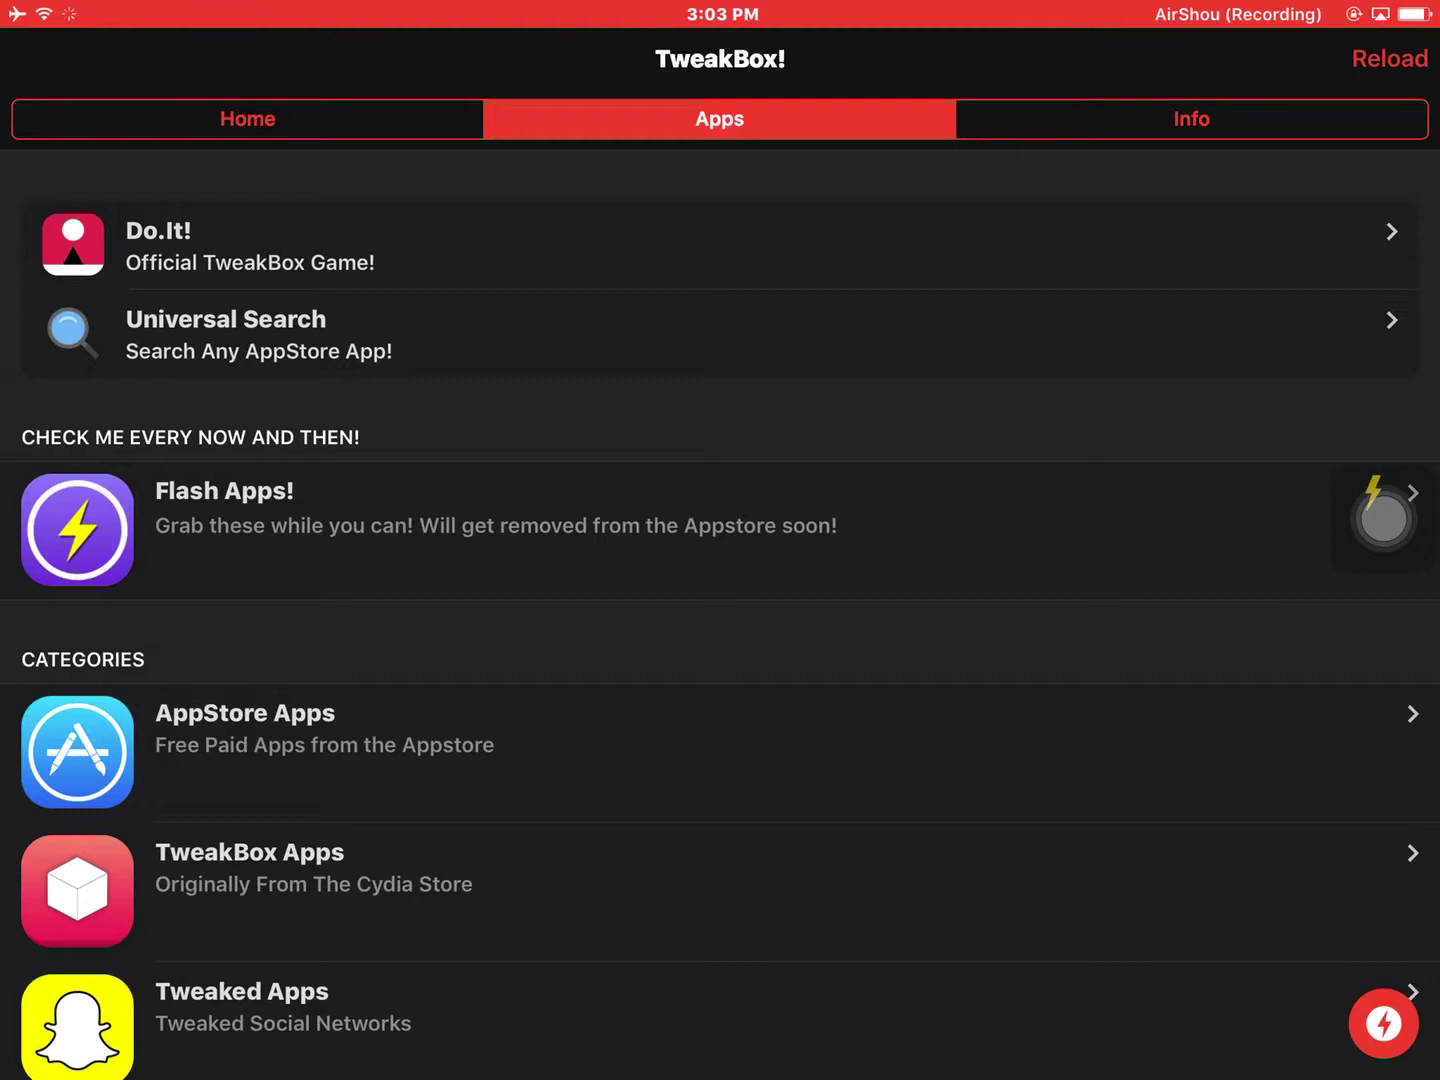
left_click(337, 729)
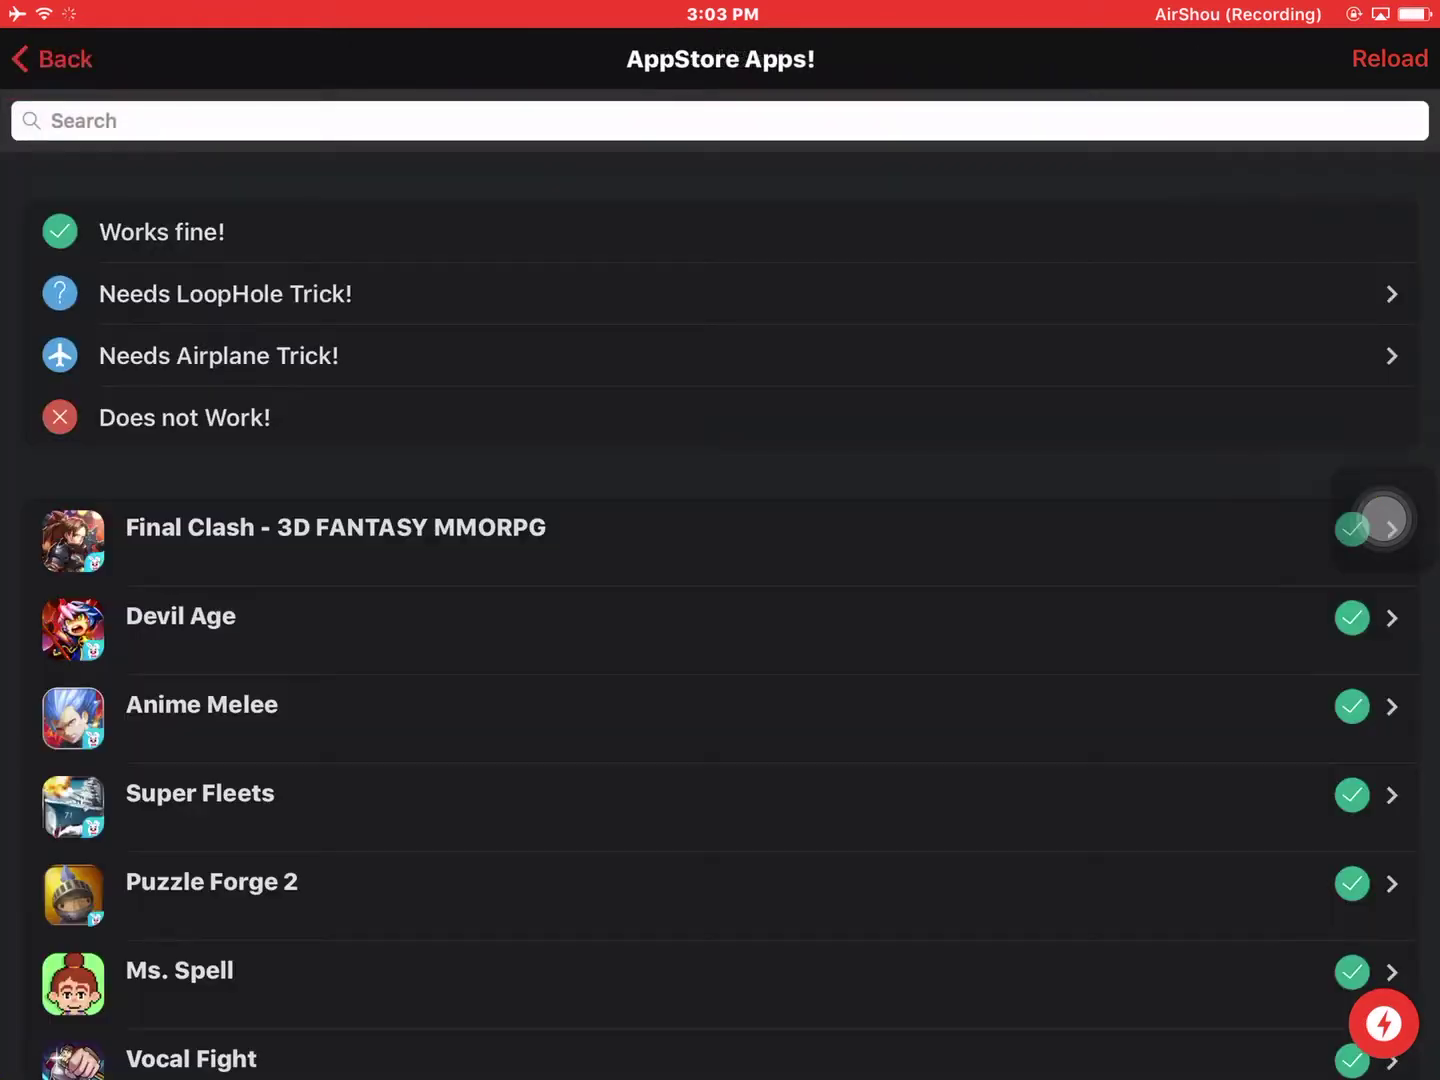
scroll(720, 613, "down", 4)
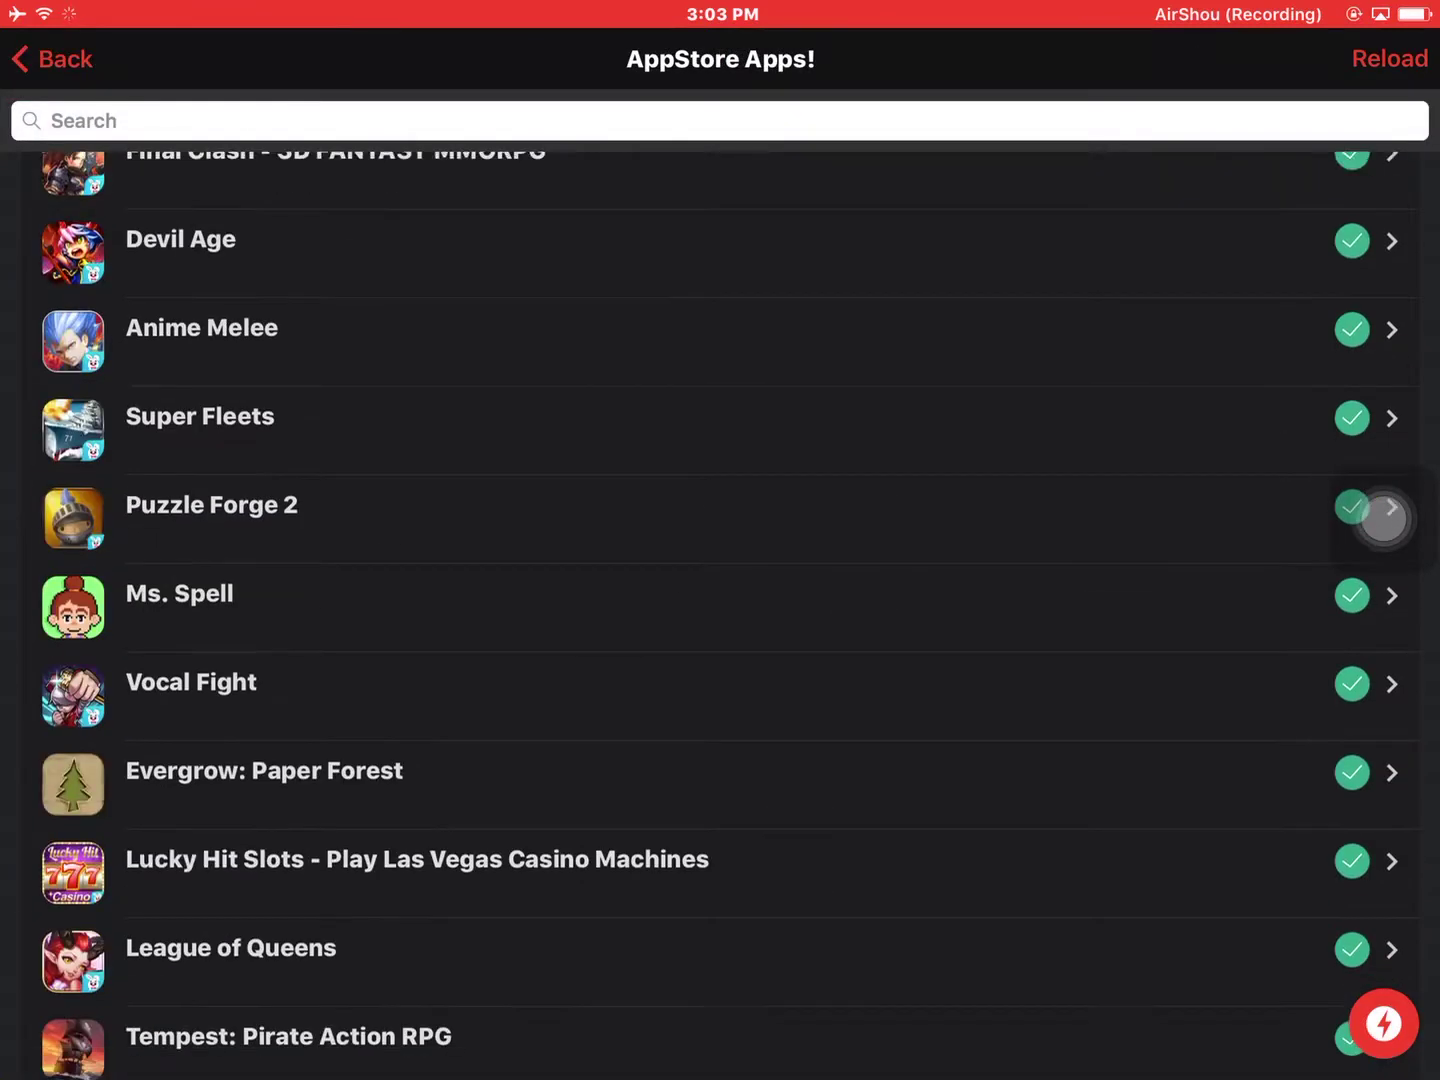
scroll(720, 613, "down", 1)
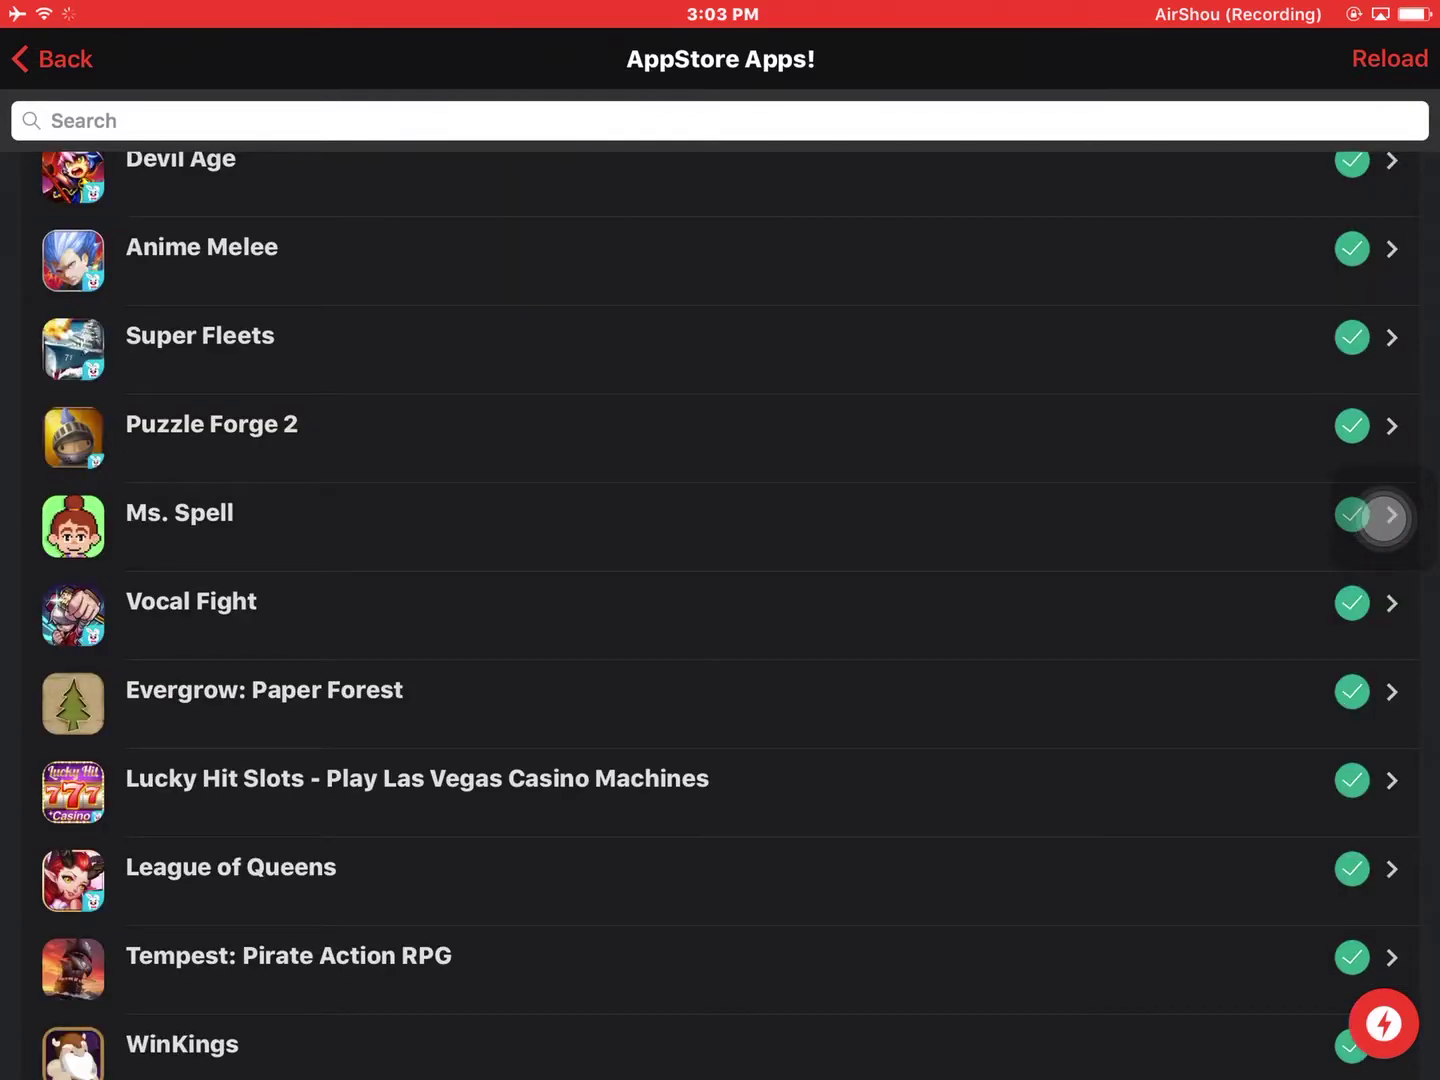
scroll(720, 613, "down", 1)
scroll(720, 613, "down", 3)
scroll(720, 613, "down", 3)
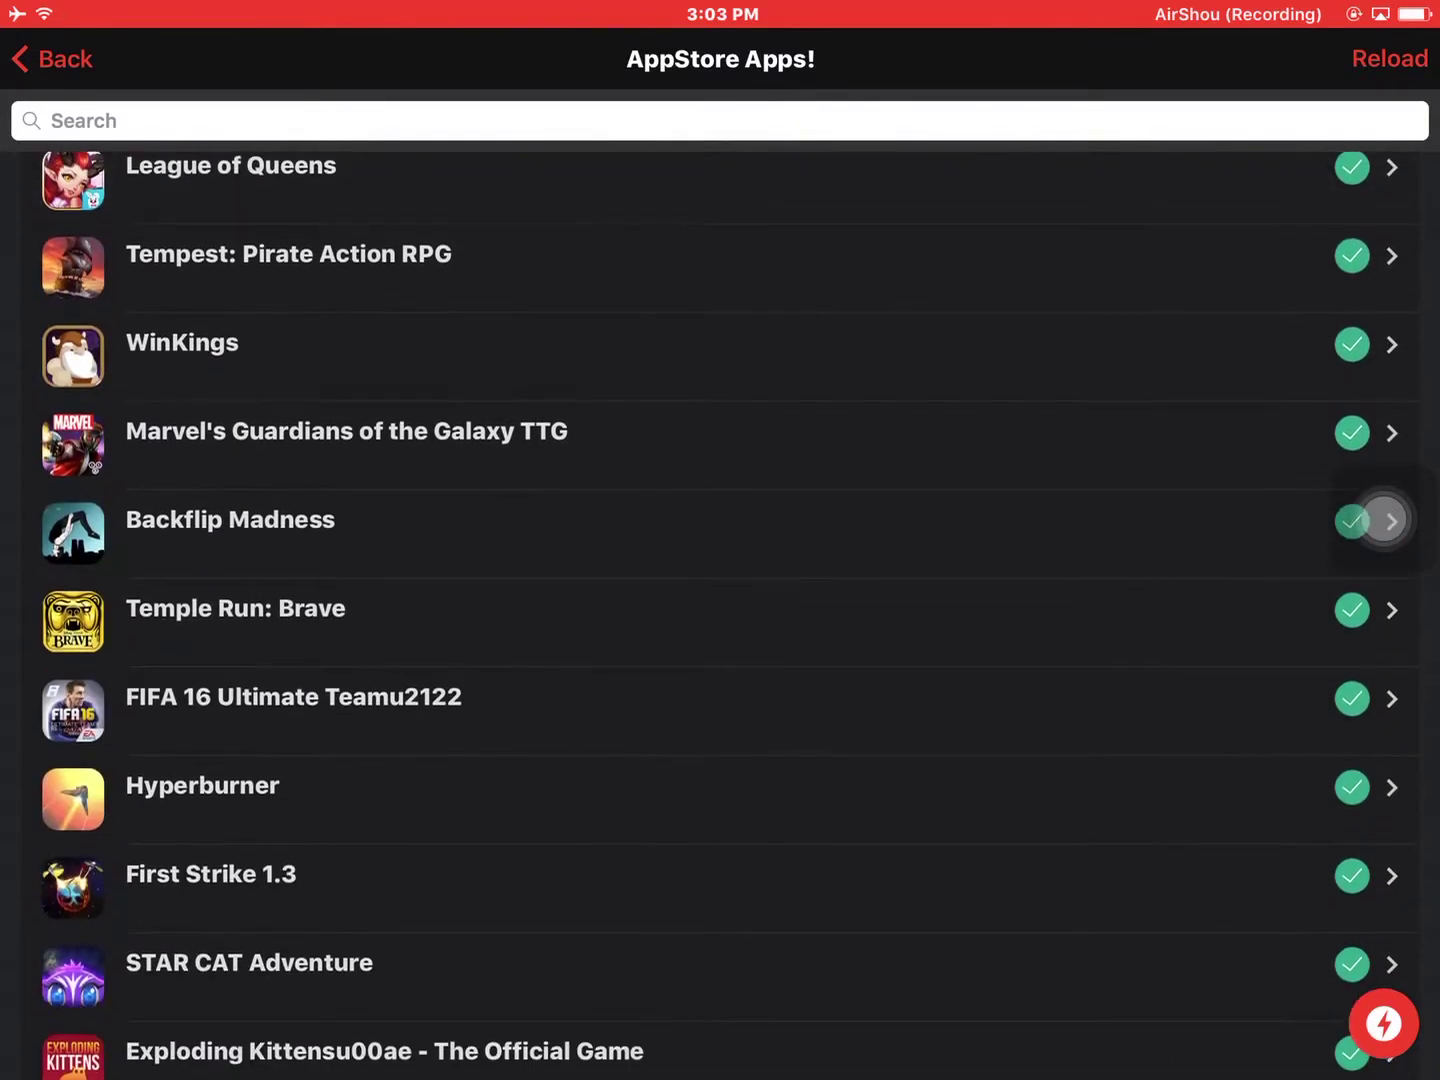
scroll(720, 613, "down", 1)
scroll(720, 613, "down", 4)
scroll(720, 613, "down", 4)
scroll(720, 613, "down", 3)
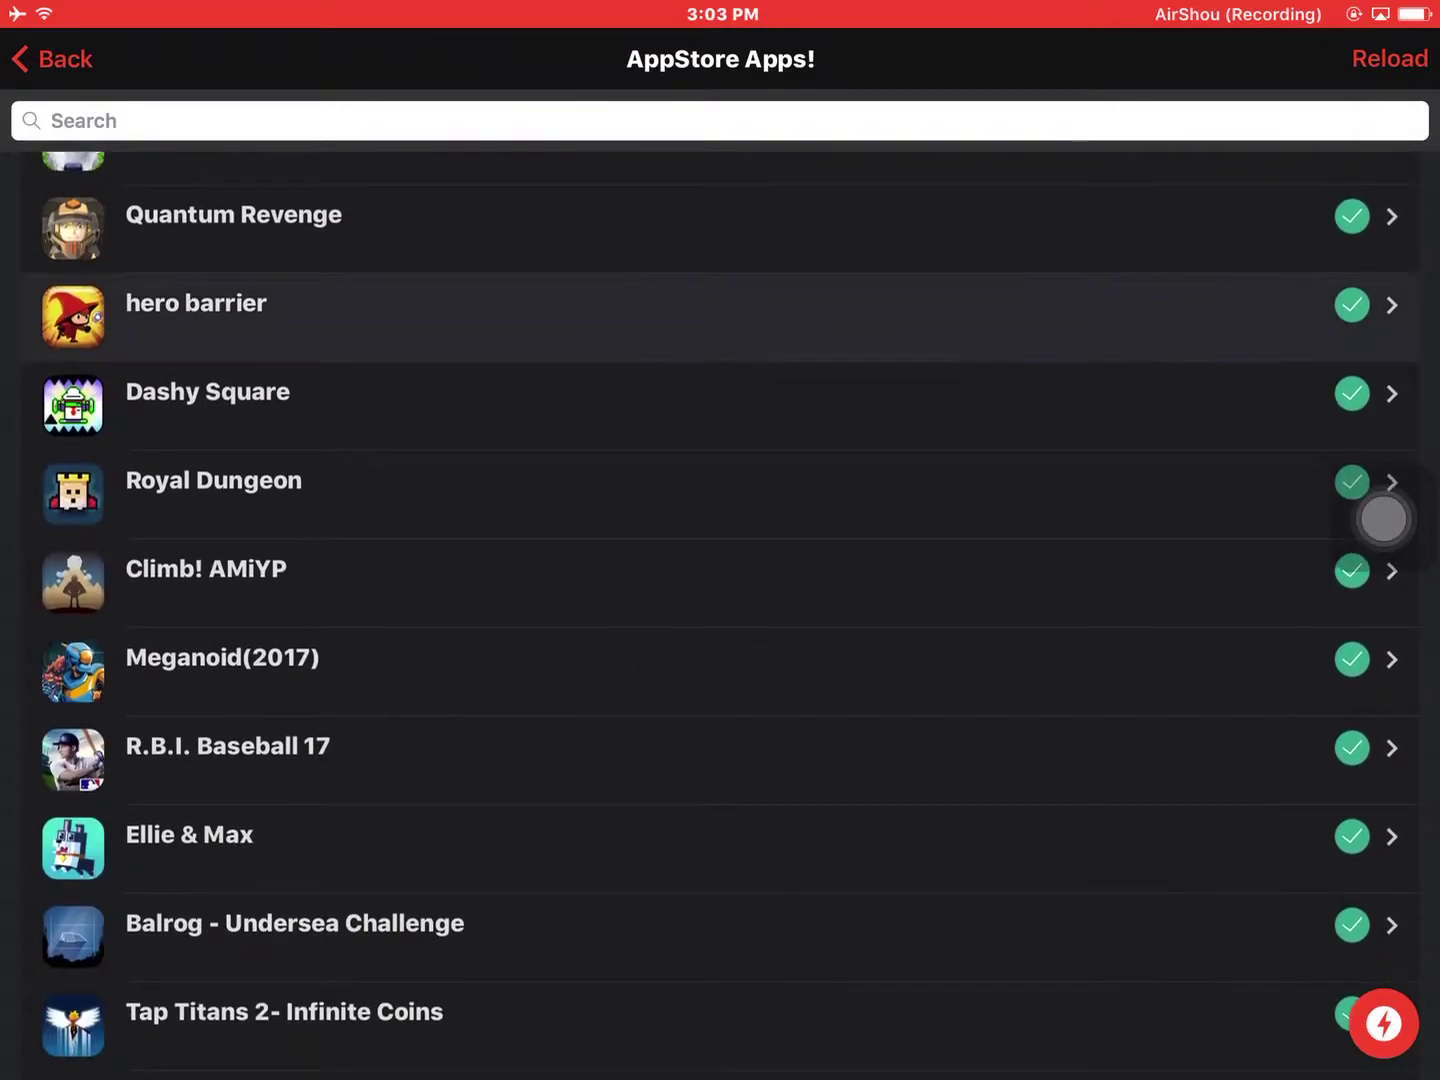
scroll(721, 614, "down", 1)
scroll(720, 613, "down", 2)
scroll(720, 613, "up", 5)
scroll(720, 613, "up", 10)
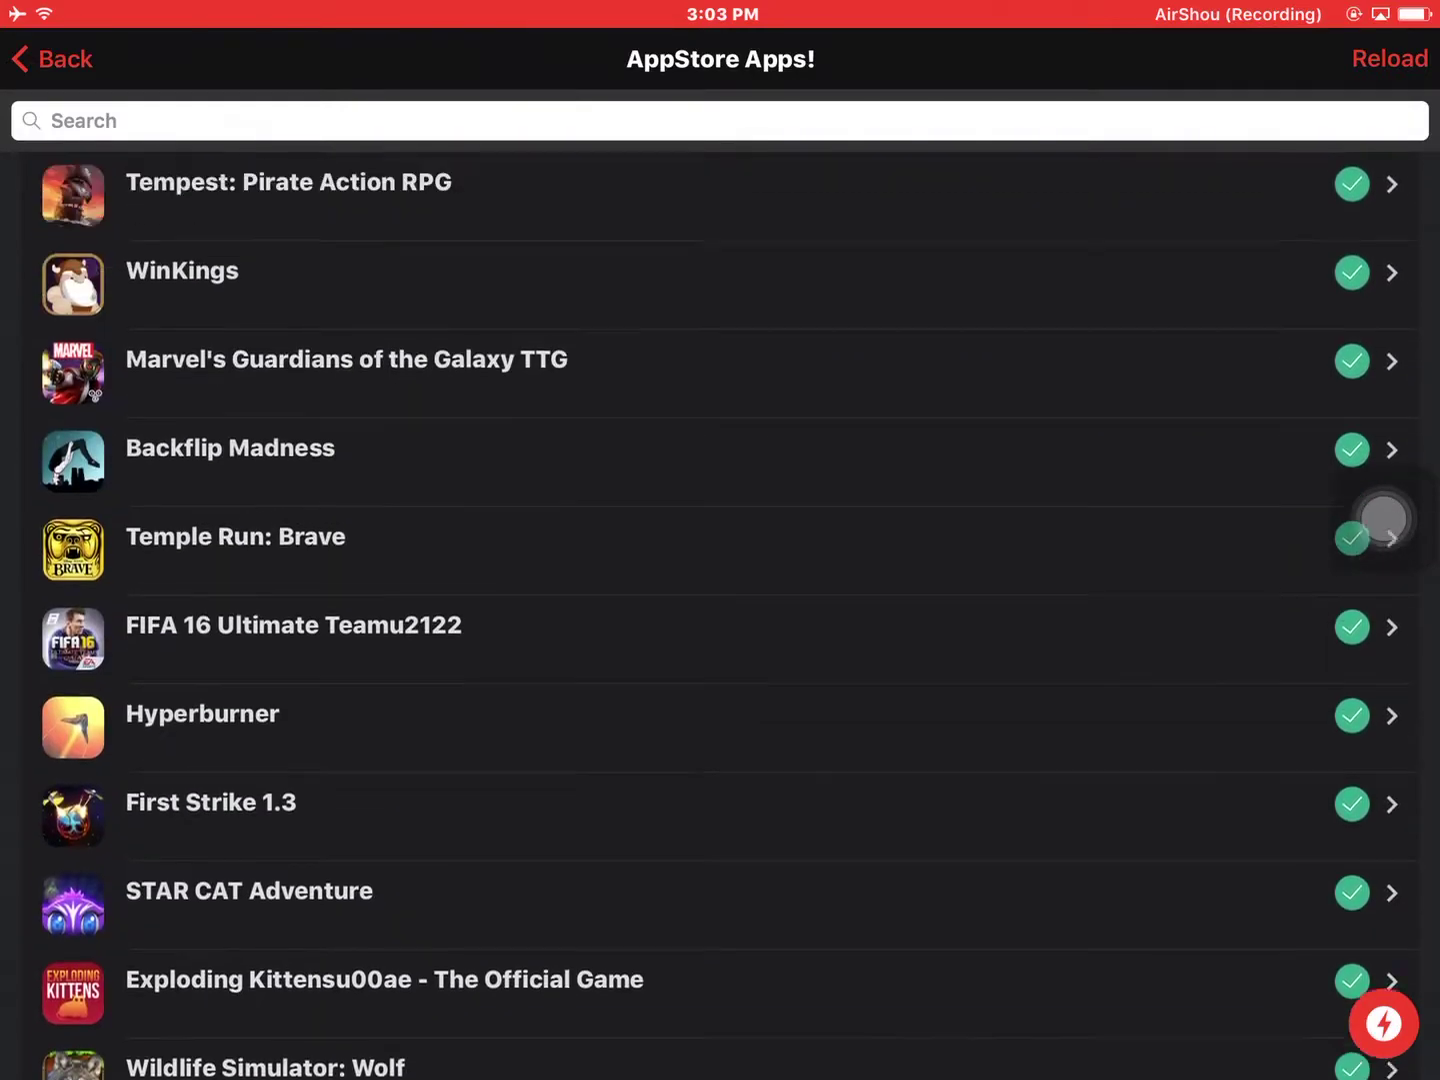
scroll(720, 613, "up", 1)
left_click(51, 59)
scroll(720, 613, "down", 2)
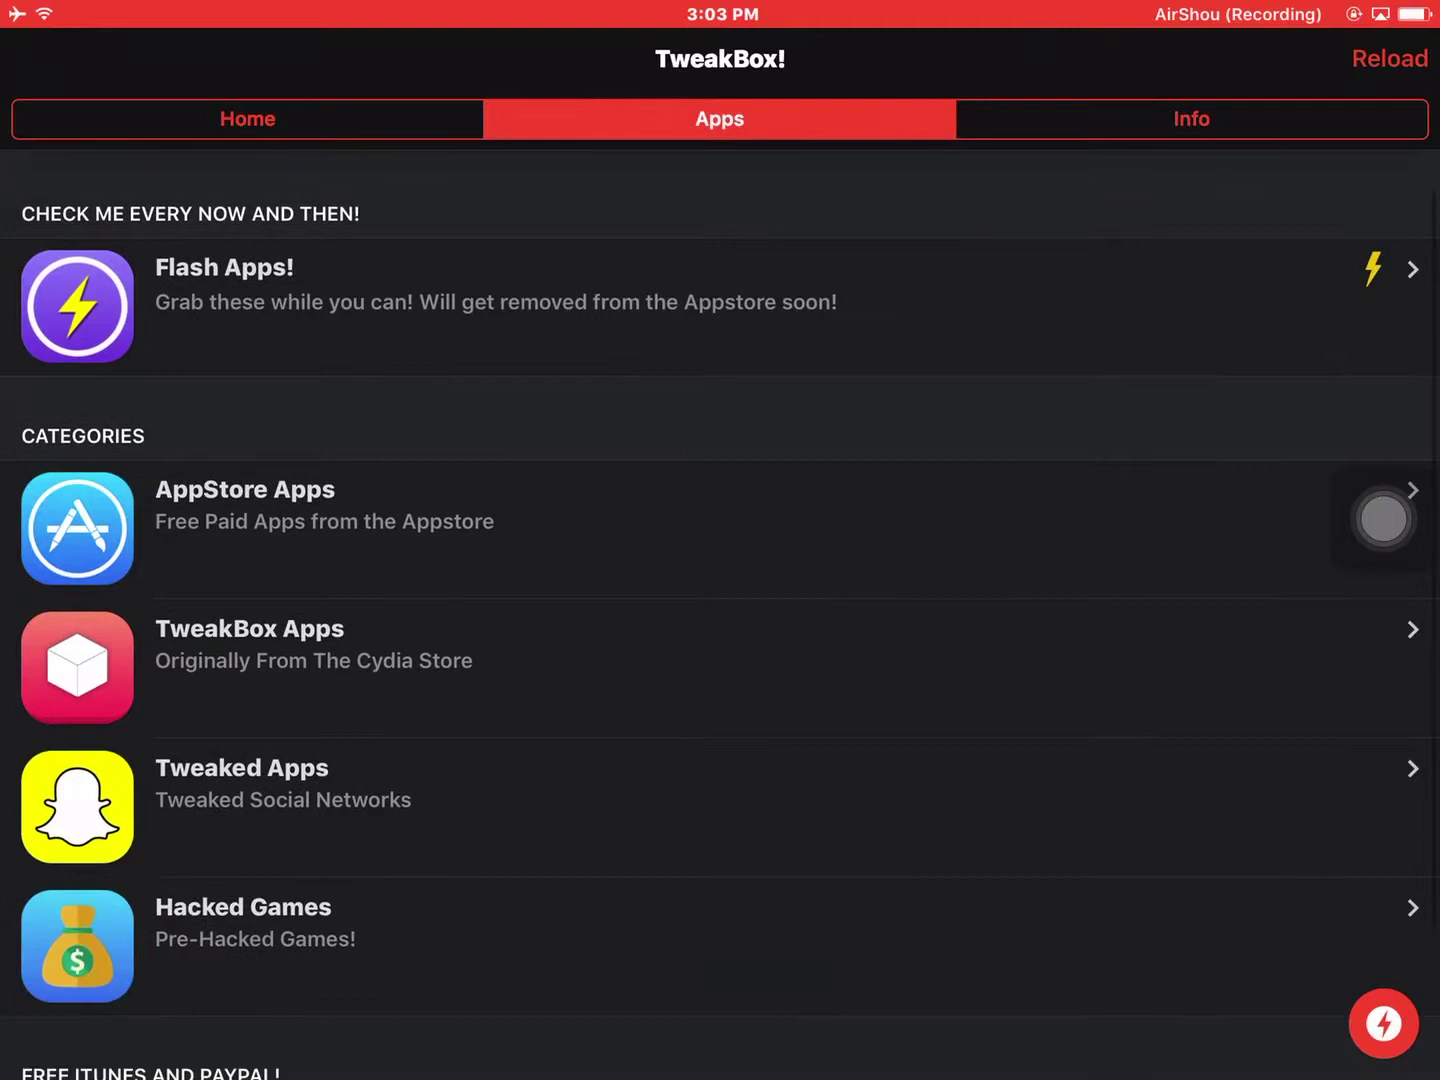
scroll(720, 613, "down", 1)
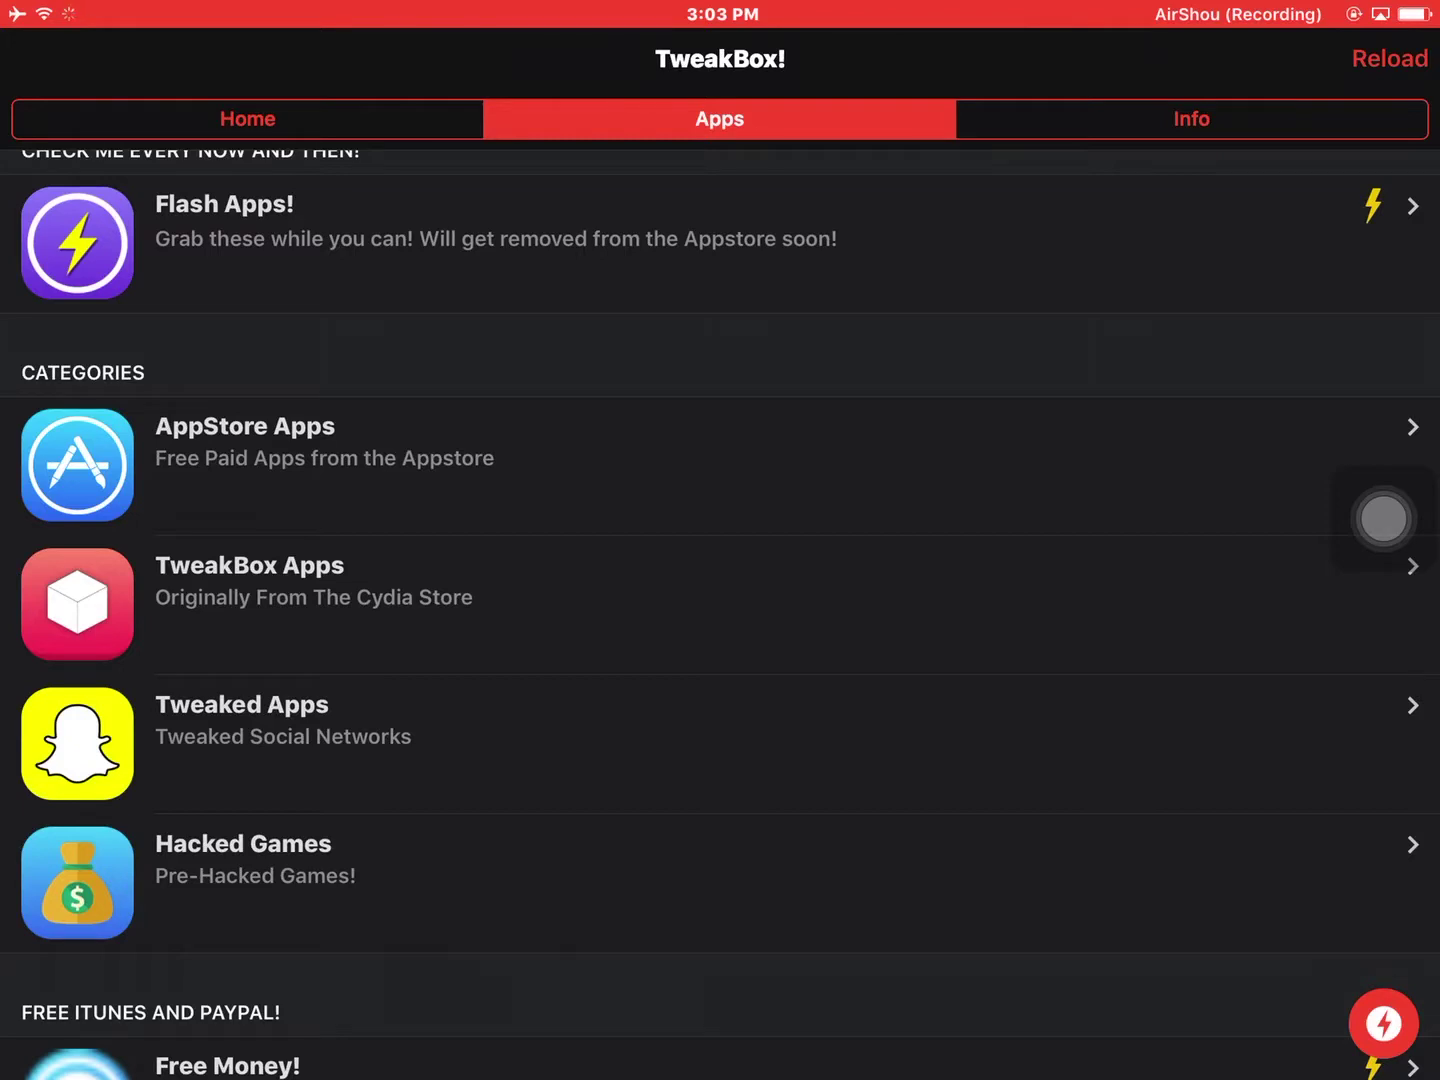
scroll(721, 619, "down", 3)
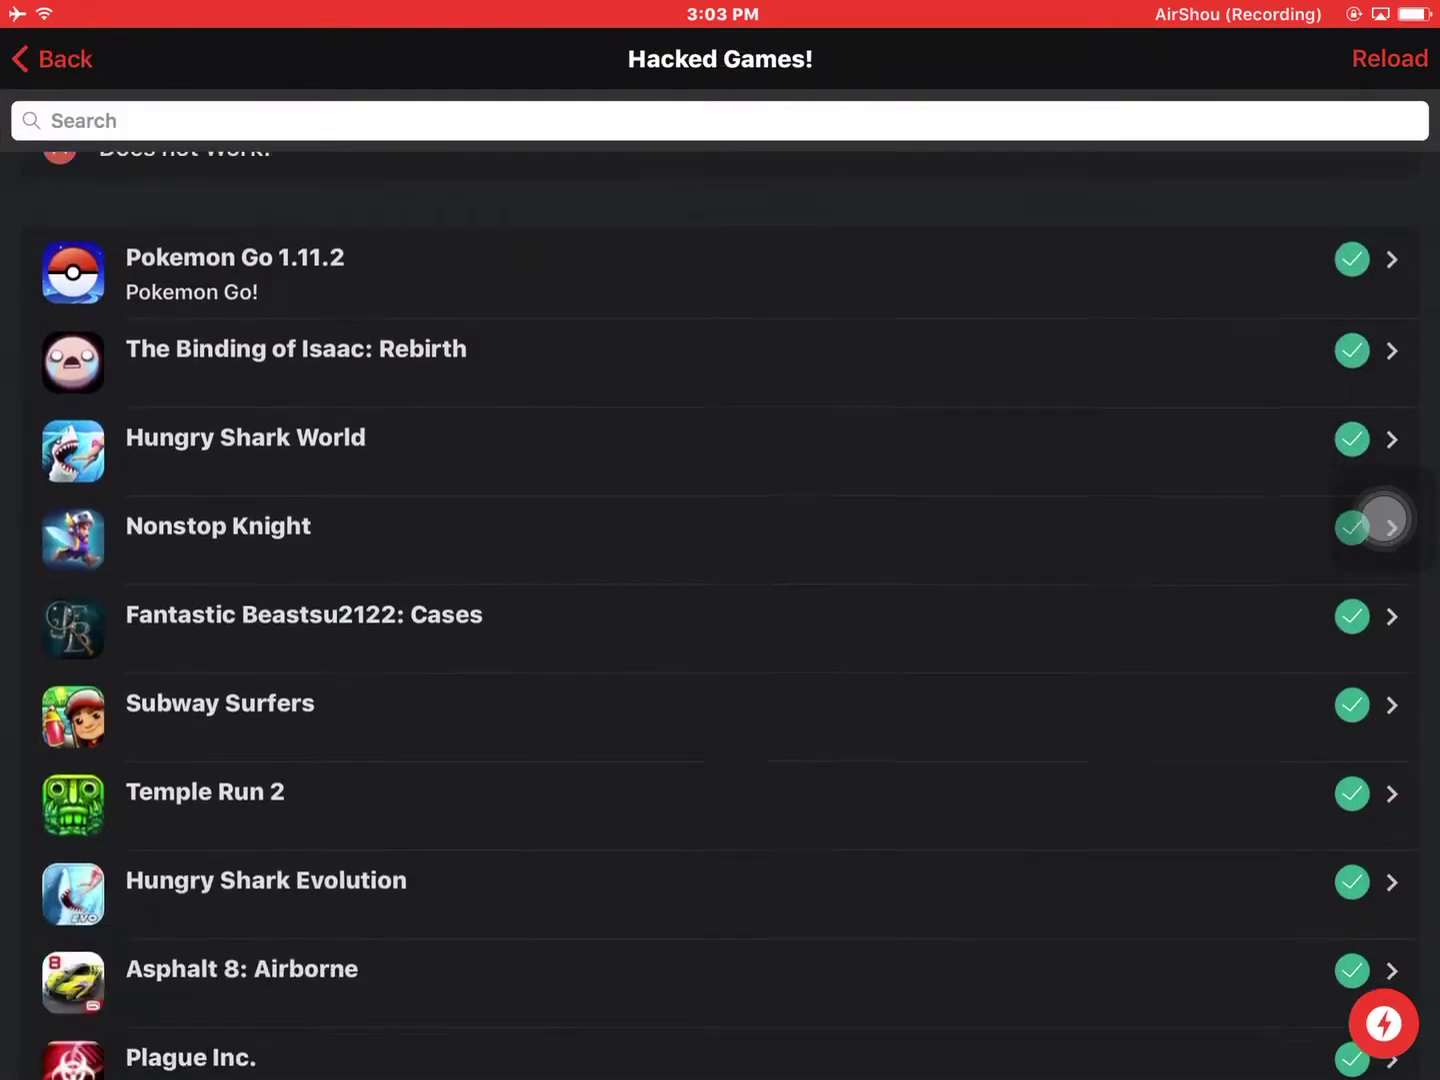
scroll(720, 619, "down", 5)
scroll(720, 619, "up", 3)
scroll(721, 619, "up", 3)
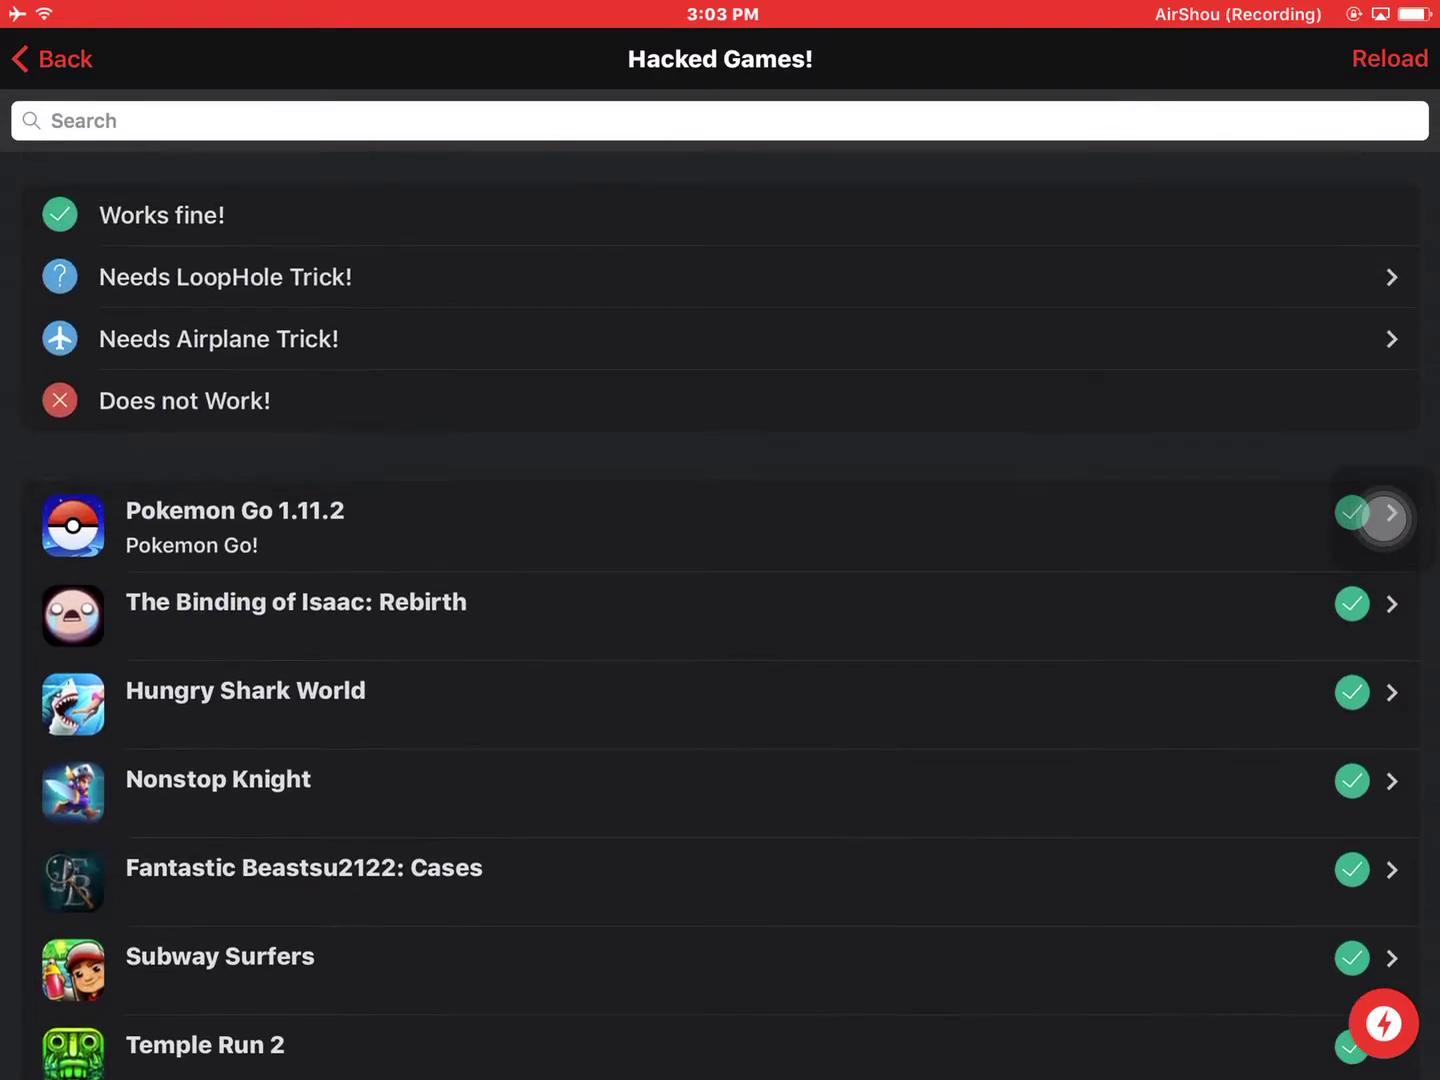
Step: Go back from Hacked Games, close TweakBox, and close the Apps folder
left_click(51, 59)
key("super")
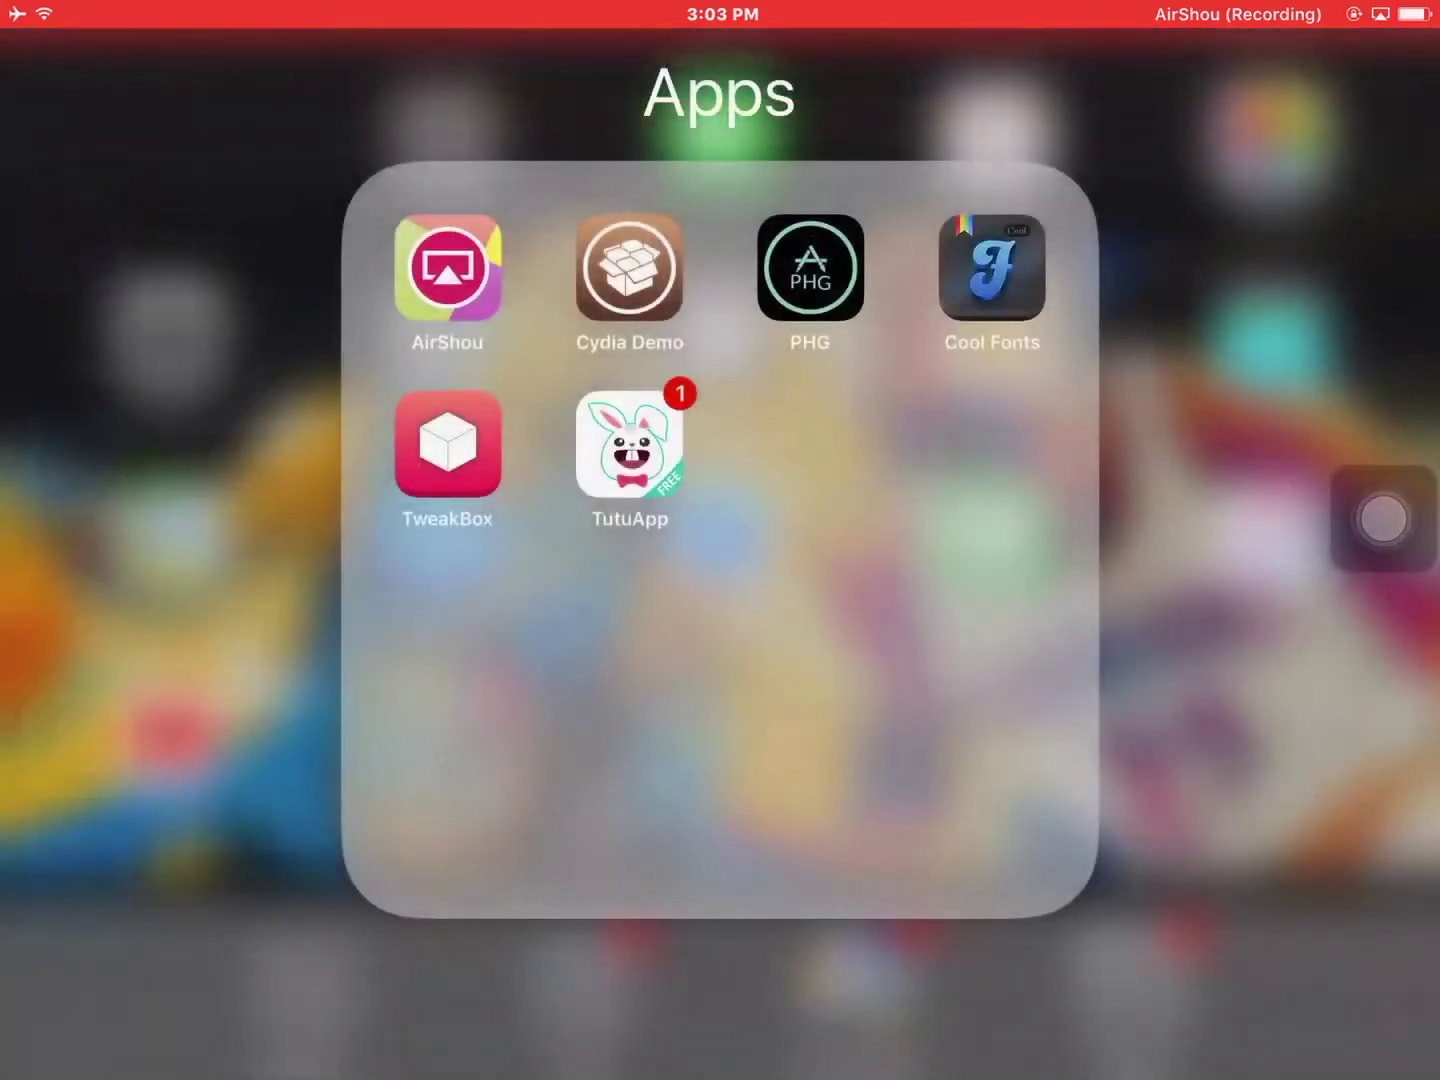
key("super")
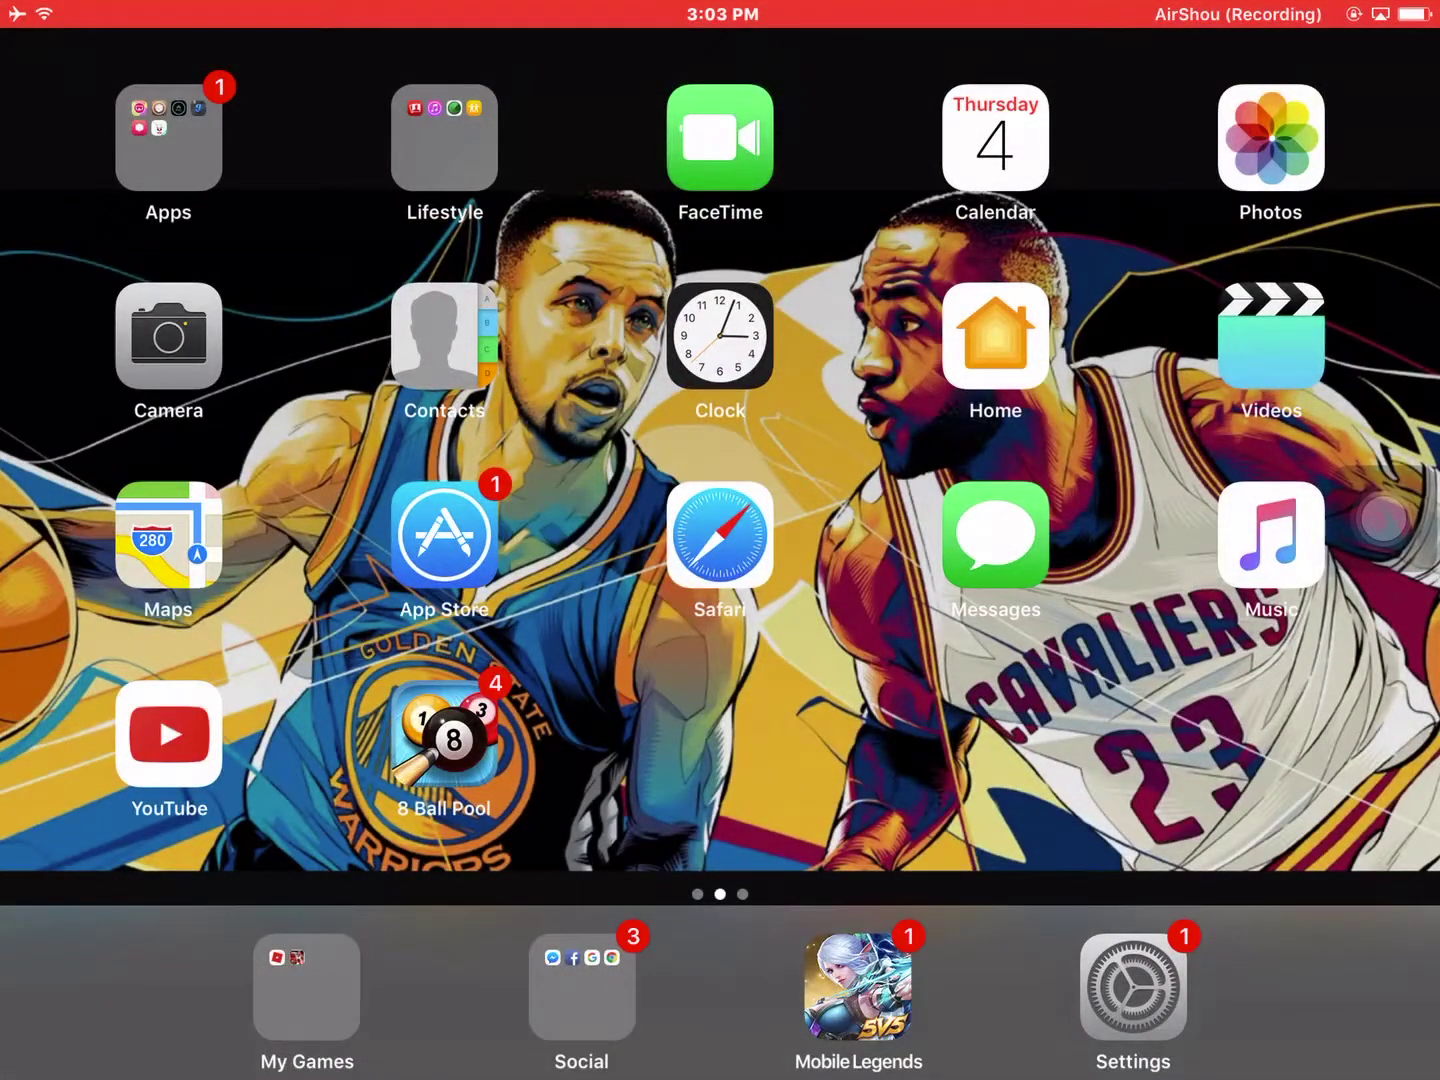